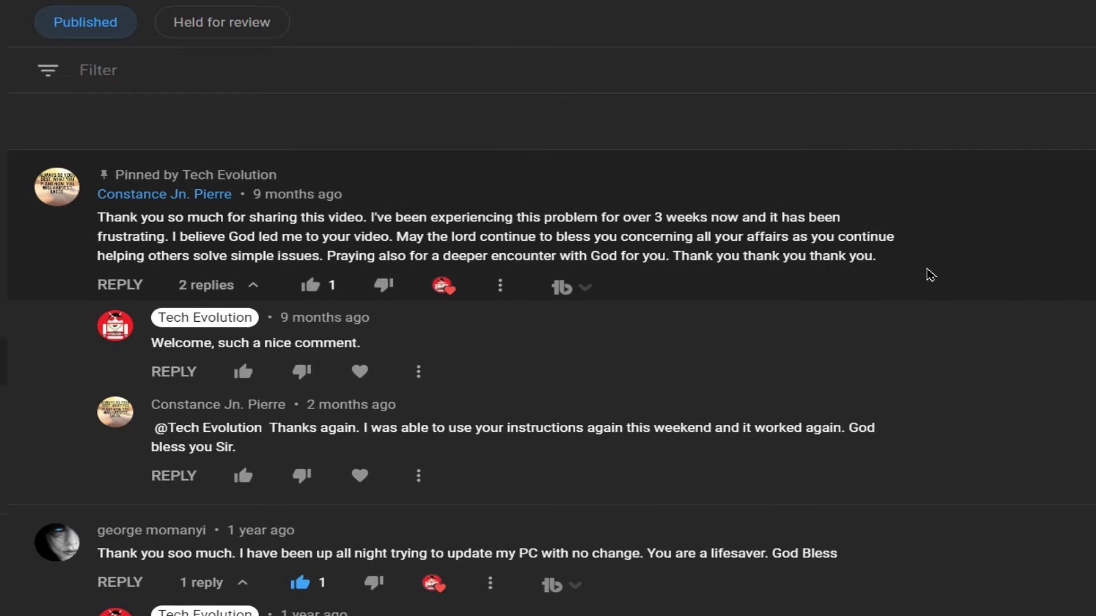
{"action": "scroll", "coordinate": [931, 275], "scroll_direction": "down", "scroll_amount": 3}
{"action": "scroll", "coordinate": [931, 275], "scroll_direction": "down", "scroll_amount": 2}
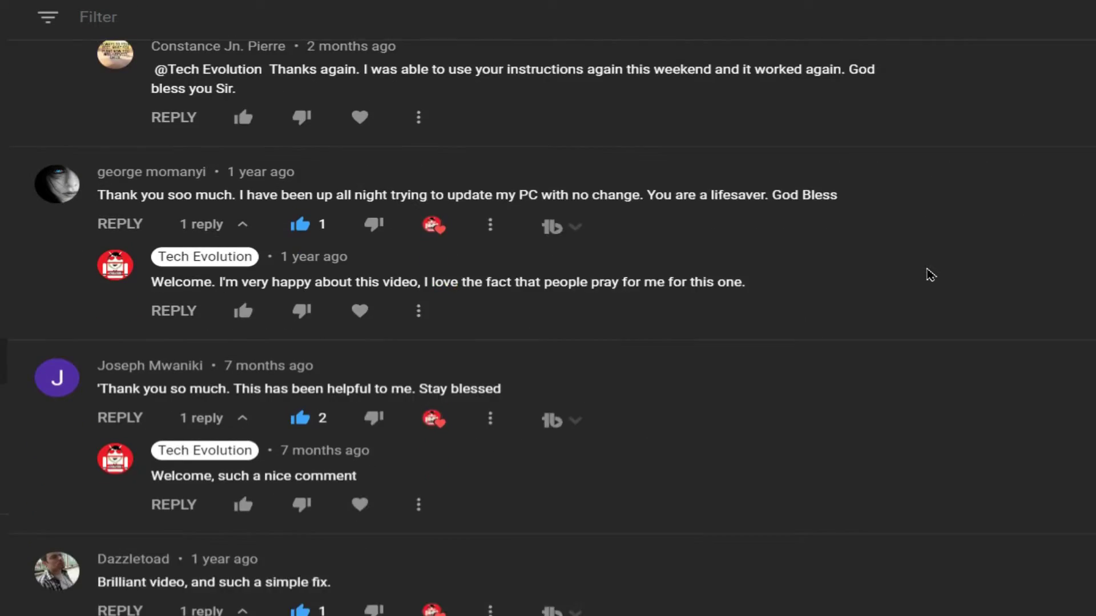
{"action": "scroll", "coordinate": [931, 275], "scroll_direction": "down", "scroll_amount": 2}
{"action": "scroll", "coordinate": [931, 275], "scroll_direction": "down", "scroll_amount": 2}
{"action": "scroll", "coordinate": [930, 275], "scroll_direction": "down", "scroll_amount": 1}
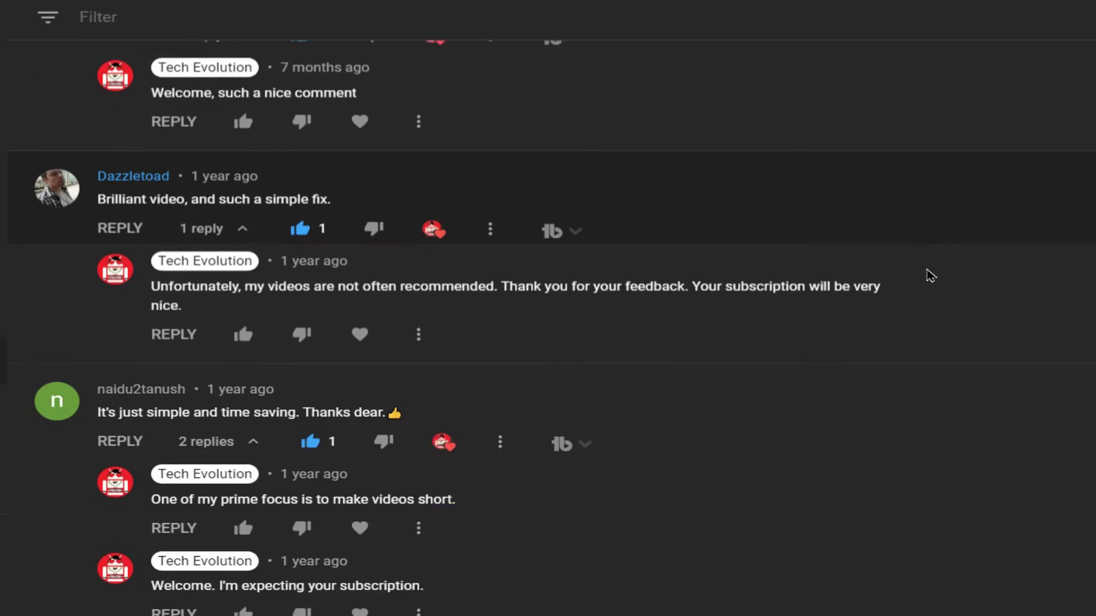
{"action": "scroll", "coordinate": [931, 274], "scroll_direction": "down", "scroll_amount": 2}
{"action": "scroll", "coordinate": [931, 275], "scroll_direction": "down", "scroll_amount": 2}
{"action": "scroll", "coordinate": [931, 275], "scroll_direction": "down", "scroll_amount": 2}
{"action": "scroll", "coordinate": [931, 275], "scroll_direction": "down", "scroll_amount": 2}
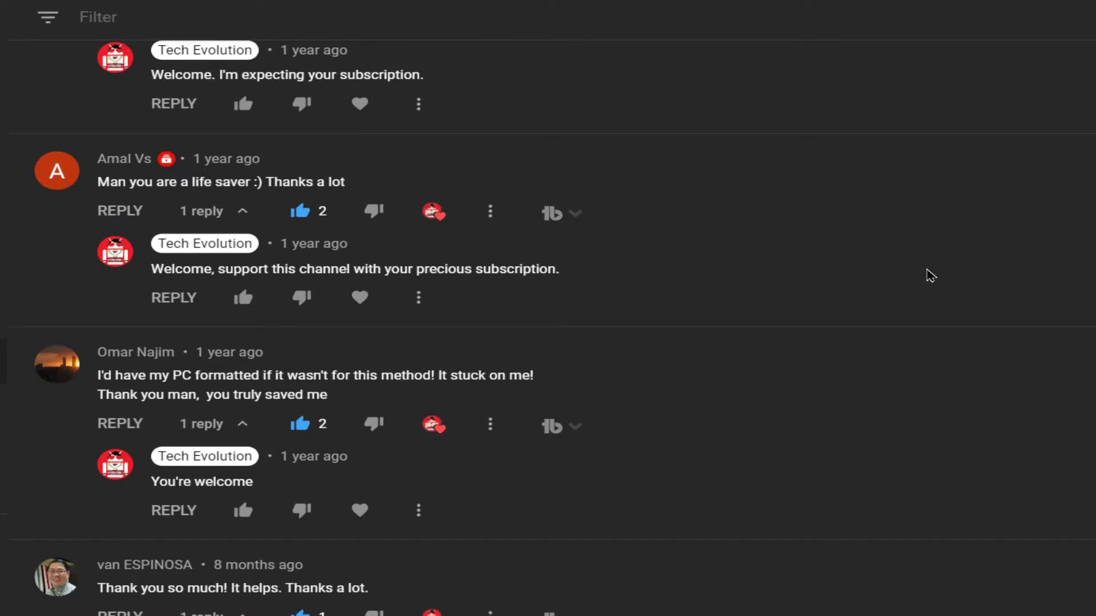
{"action": "scroll", "coordinate": [930, 275], "scroll_direction": "down", "scroll_amount": 3}
{"action": "scroll", "coordinate": [931, 275], "scroll_direction": "down", "scroll_amount": 3}
{"action": "scroll", "coordinate": [931, 275], "scroll_direction": "down", "scroll_amount": 3}
{"action": "scroll", "coordinate": [931, 275], "scroll_direction": "down", "scroll_amount": 2}
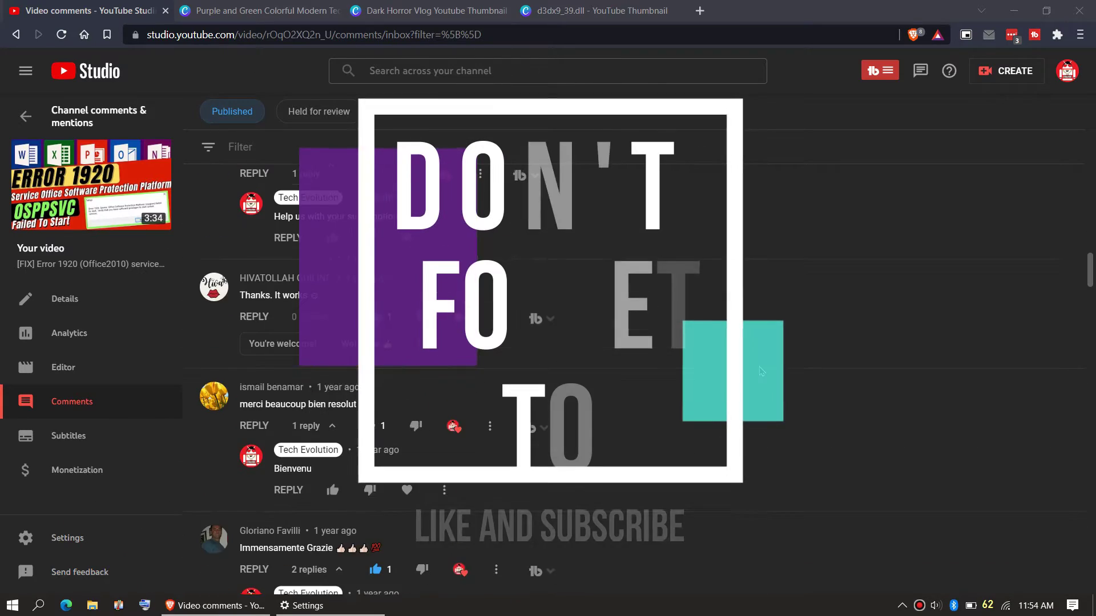
{"action": "scroll", "coordinate": [760, 371], "scroll_direction": "down", "scroll_amount": 3}
{"action": "scroll", "coordinate": [760, 371], "scroll_direction": "down", "scroll_amount": 3}
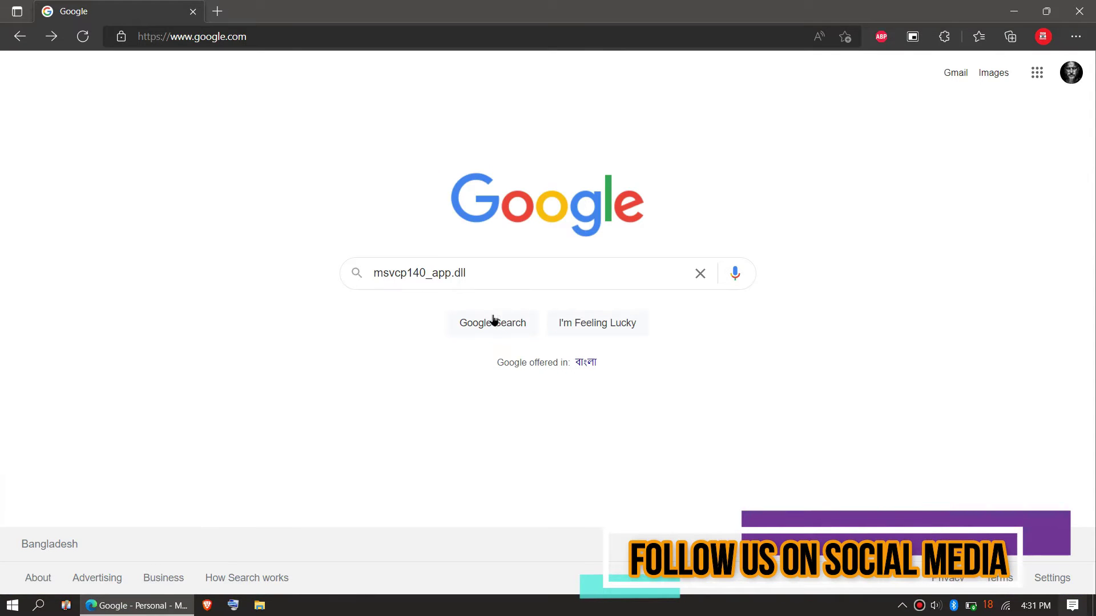
Step: Search Google for msvcp140_app.dll and open the DLL-files.com page for it
{"action": "left_click", "coordinate": [488, 323]}
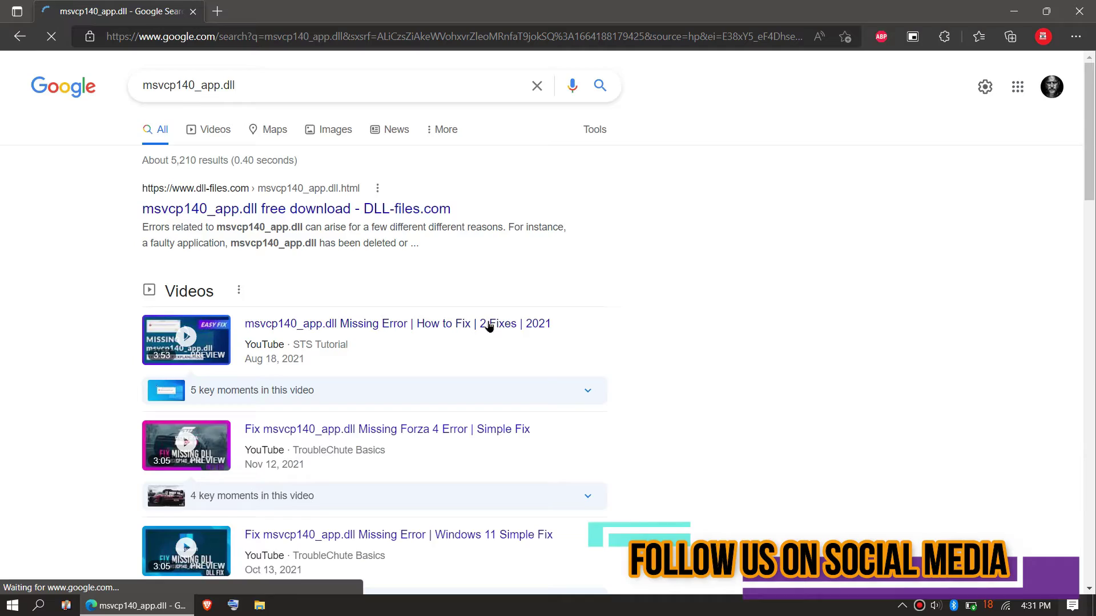
{"action": "scroll", "coordinate": [488, 325], "scroll_direction": "down", "scroll_amount": 5}
{"action": "scroll", "coordinate": [686, 423], "scroll_direction": "down", "scroll_amount": 5}
{"action": "scroll", "coordinate": [686, 424], "scroll_direction": "down", "scroll_amount": 3}
{"action": "scroll", "coordinate": [686, 423], "scroll_direction": "up", "scroll_amount": 8}
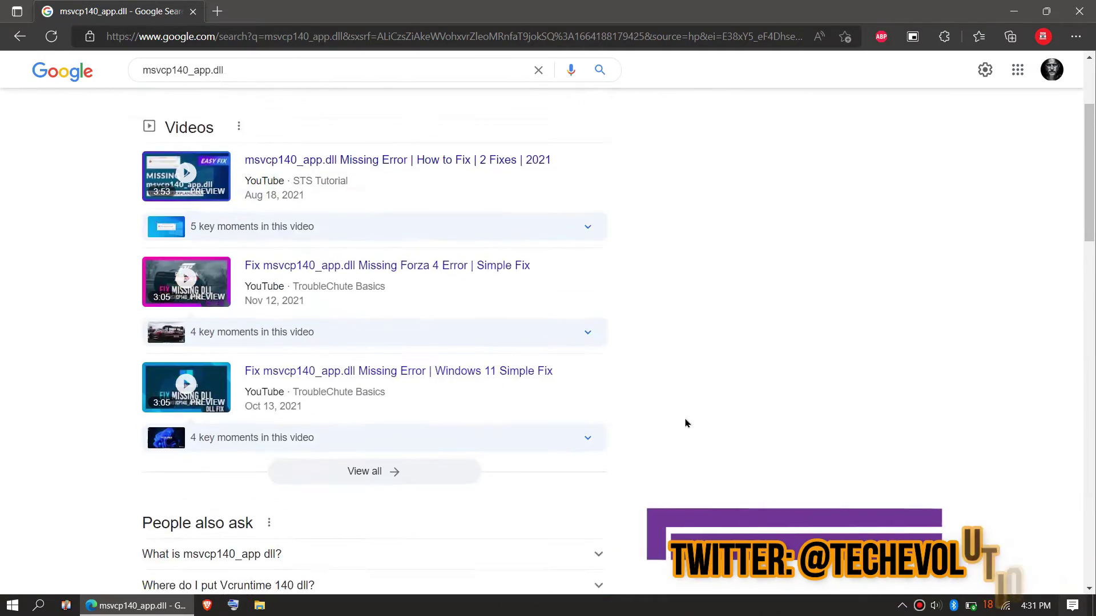
{"action": "scroll", "coordinate": [612, 376], "scroll_direction": "up", "scroll_amount": 3}
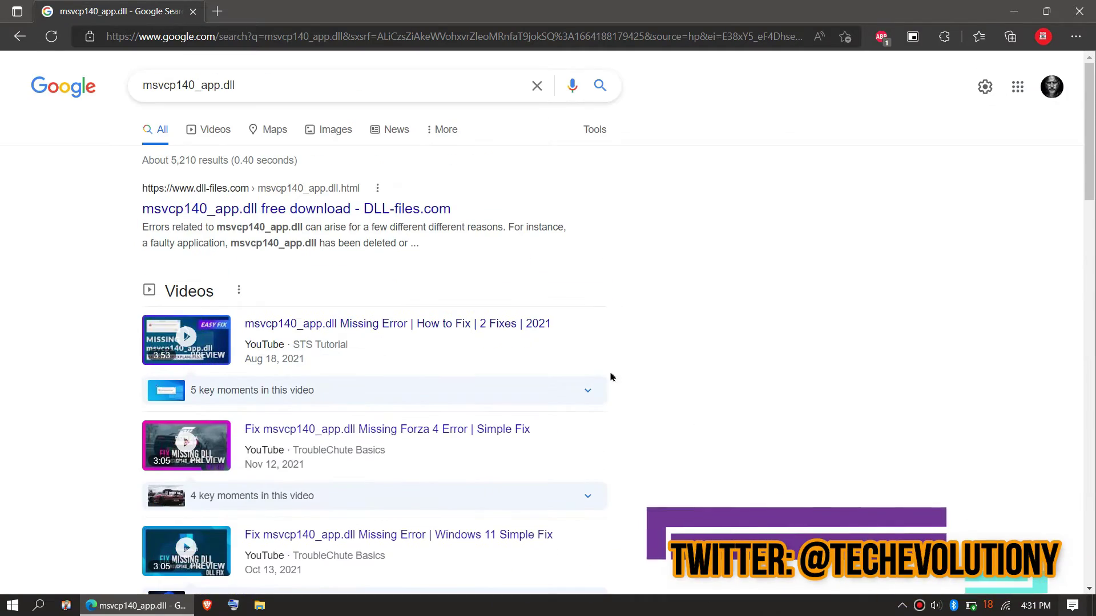
{"action": "left_click", "coordinate": [350, 213]}
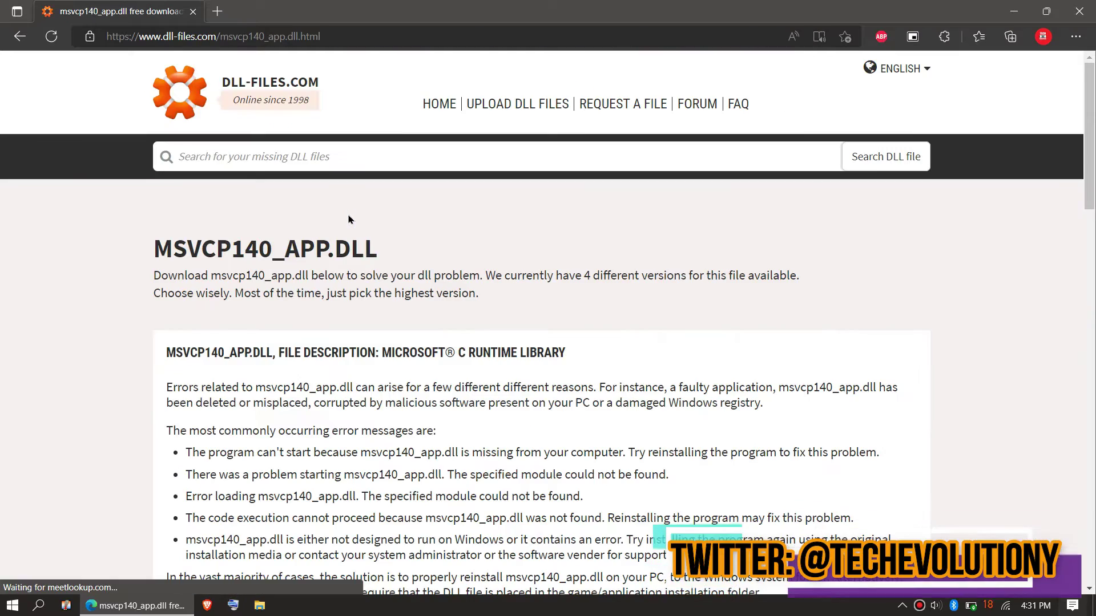
{"action": "scroll", "coordinate": [335, 297], "scroll_direction": "down", "scroll_amount": 4}
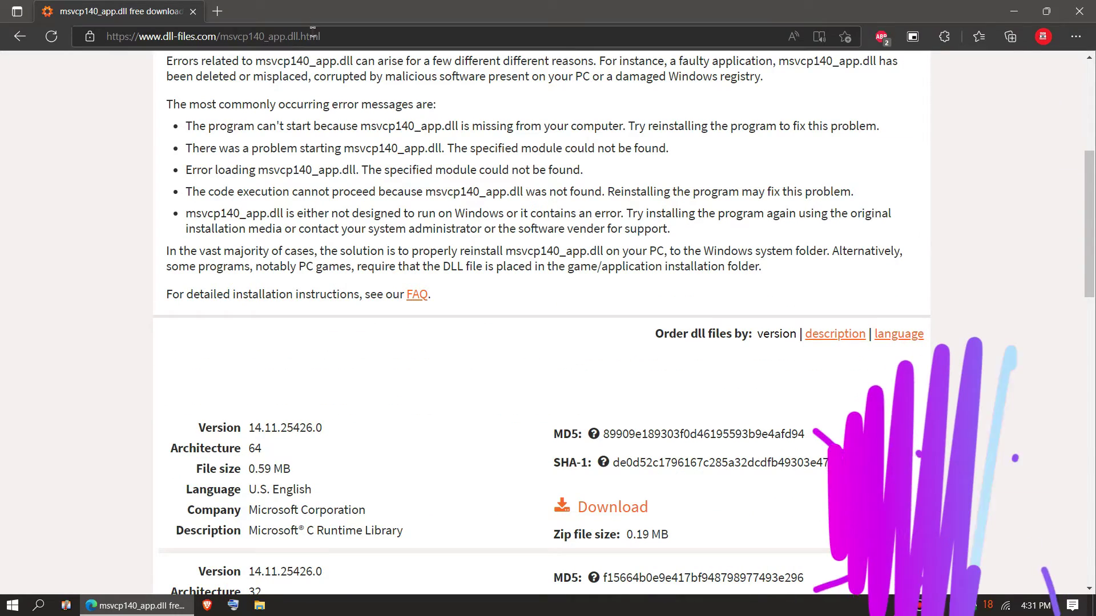
{"action": "scroll", "coordinate": [257, 343], "scroll_direction": "down", "scroll_amount": 3}
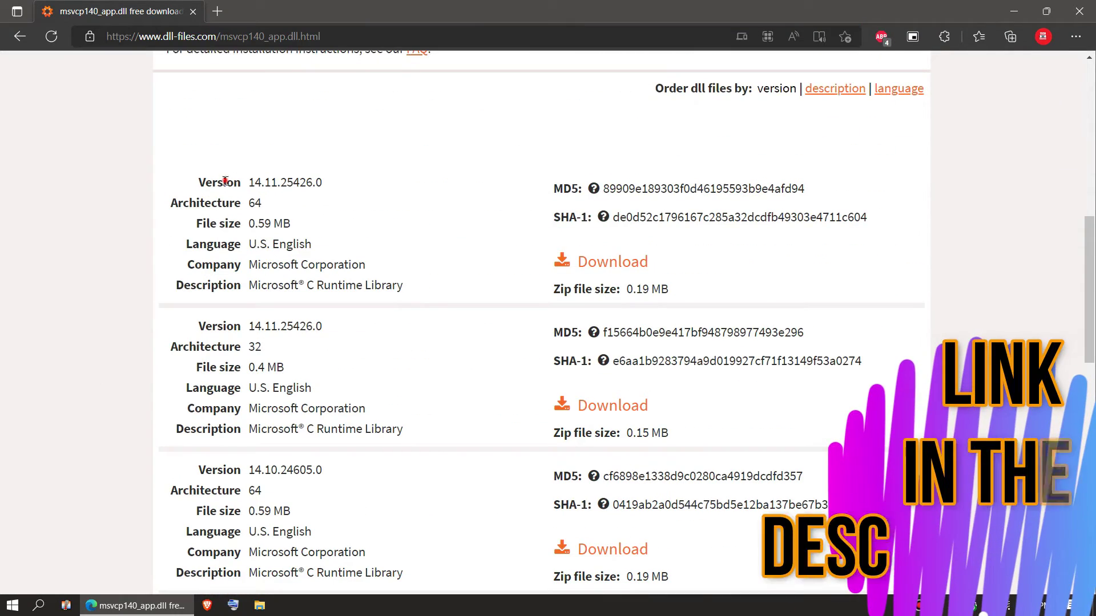
{"action": "left_click_drag", "start_coordinate": [205, 167], "coordinate": [283, 283]}
{"action": "scroll", "coordinate": [374, 401], "scroll_direction": "down", "scroll_amount": 5}
{"action": "scroll", "coordinate": [374, 402], "scroll_direction": "up", "scroll_amount": 3}
{"action": "scroll", "coordinate": [380, 394], "scroll_direction": "up", "scroll_amount": 2}
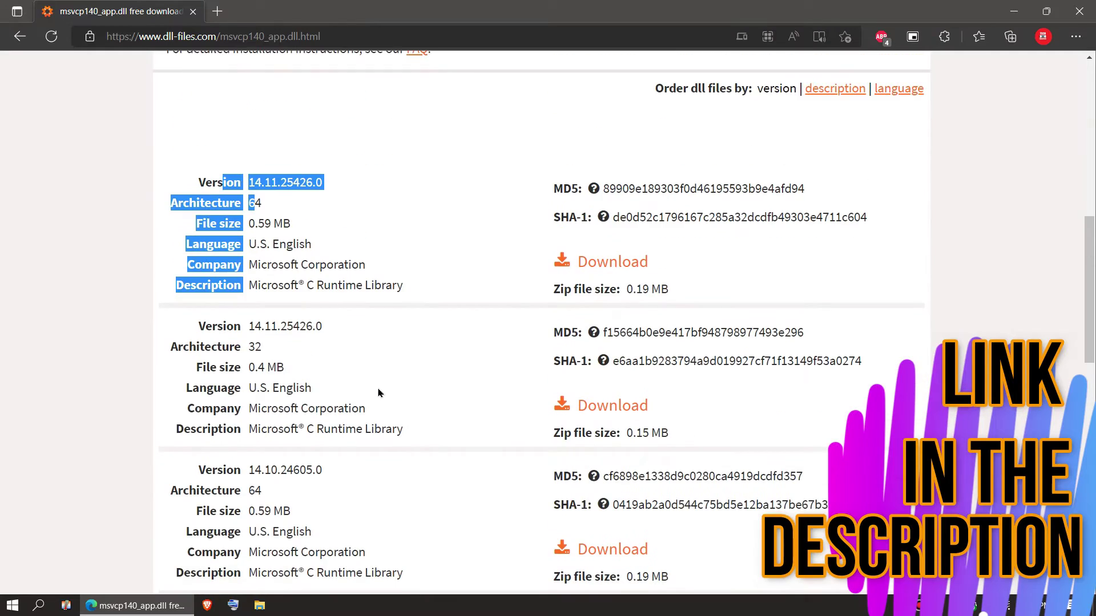
{"action": "left_click", "coordinate": [259, 341]}
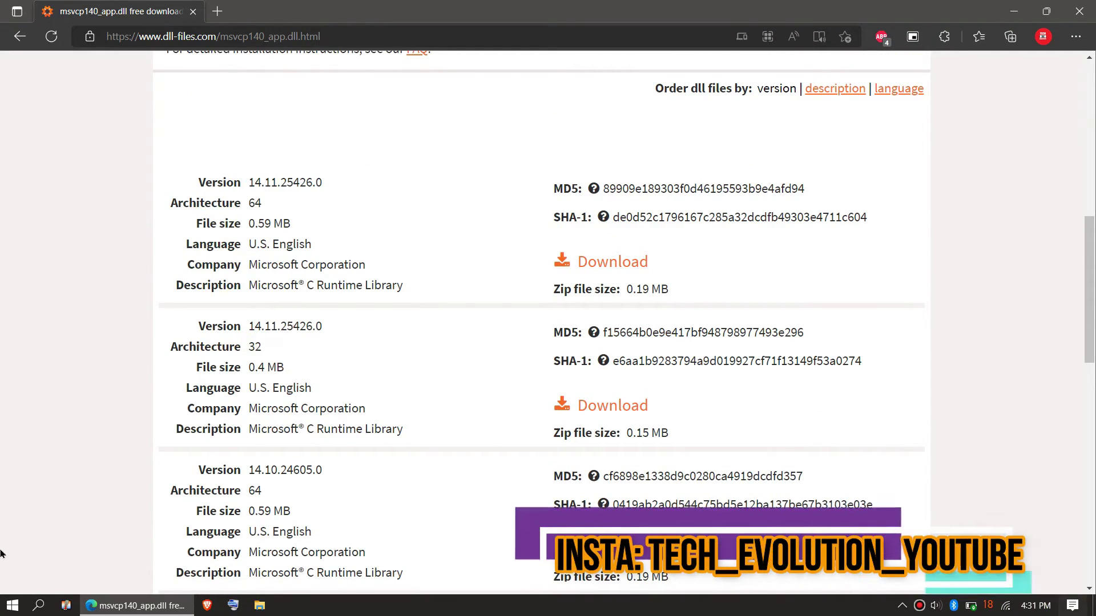
{"action": "key", "text": "super"}
{"action": "type", "text": "sys"}
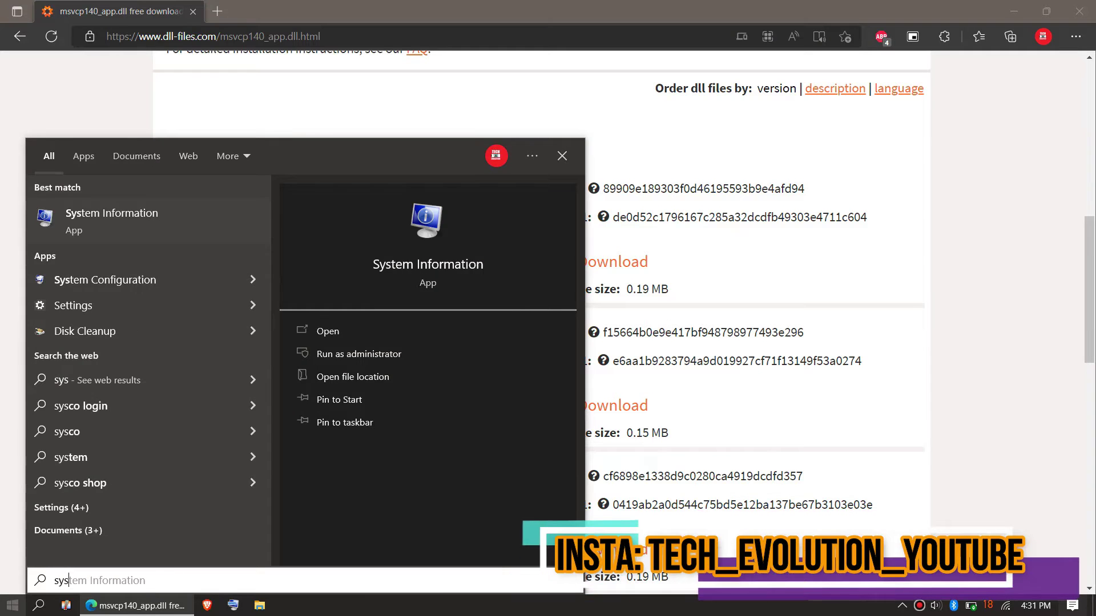
{"action": "key", "text": "Return"}
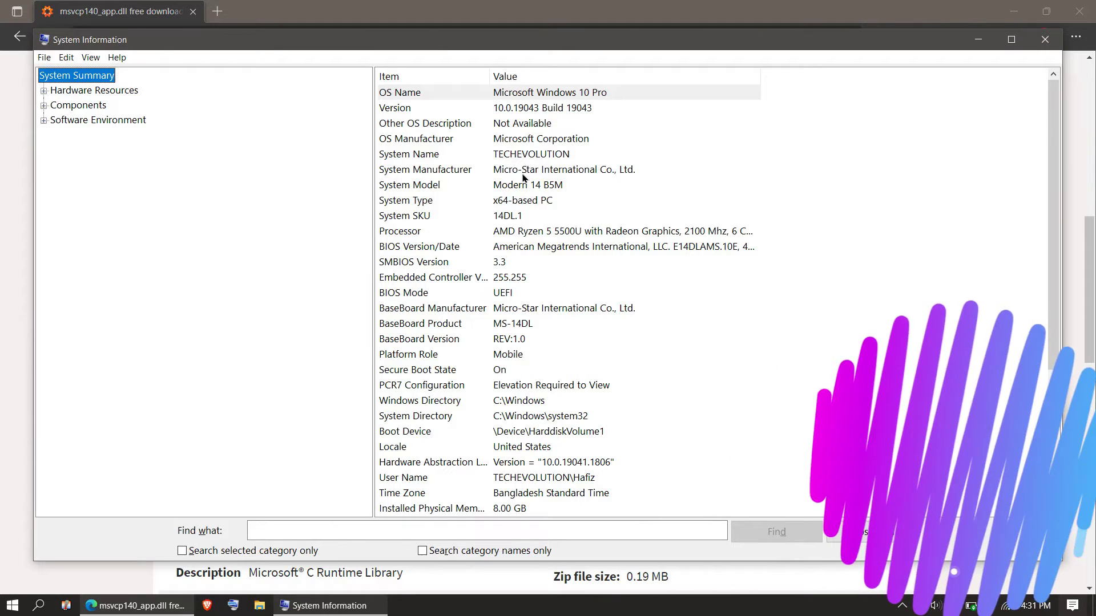
{"action": "left_click", "coordinate": [524, 201]}
{"action": "left_click", "coordinate": [528, 110]}
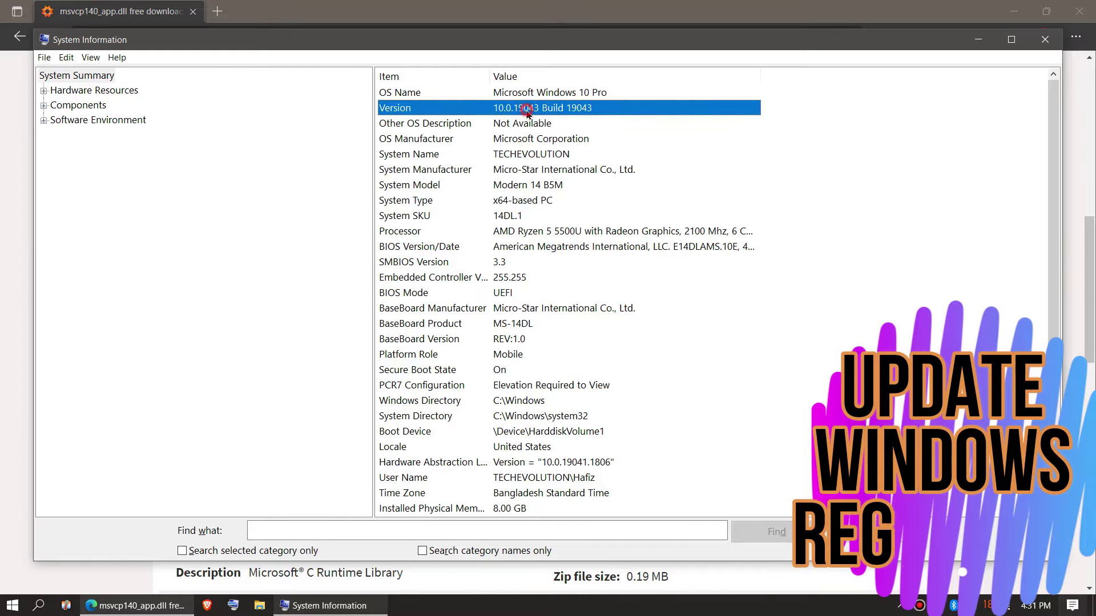
{"action": "left_click", "coordinate": [1045, 42]}
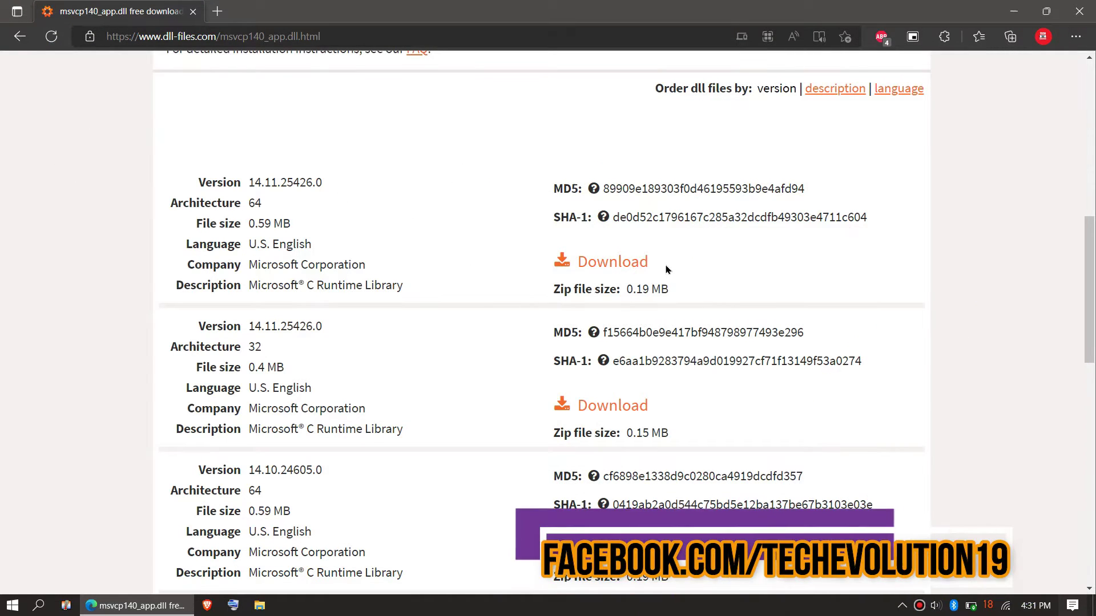
Step: Download the 64-bit msvcp140_app.dll 14.11.25426.0 as msvcp140_app.zip and confirm saving
{"action": "left_click", "coordinate": [633, 266]}
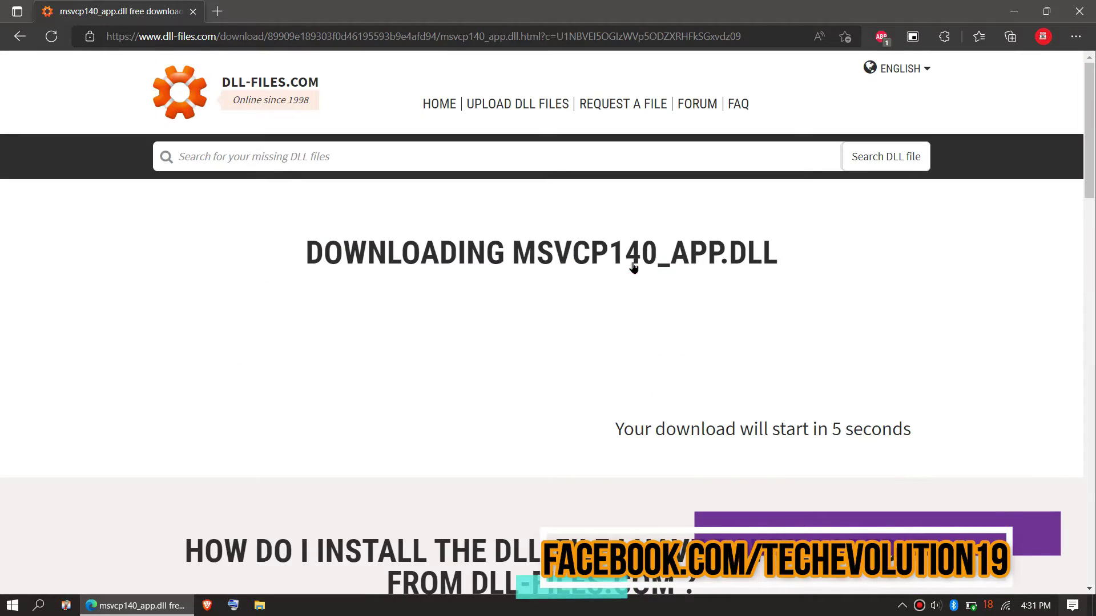
{"action": "scroll", "coordinate": [292, 257], "scroll_direction": "down", "scroll_amount": 5}
{"action": "left_click_drag", "start_coordinate": [154, 214], "coordinate": [353, 477]}
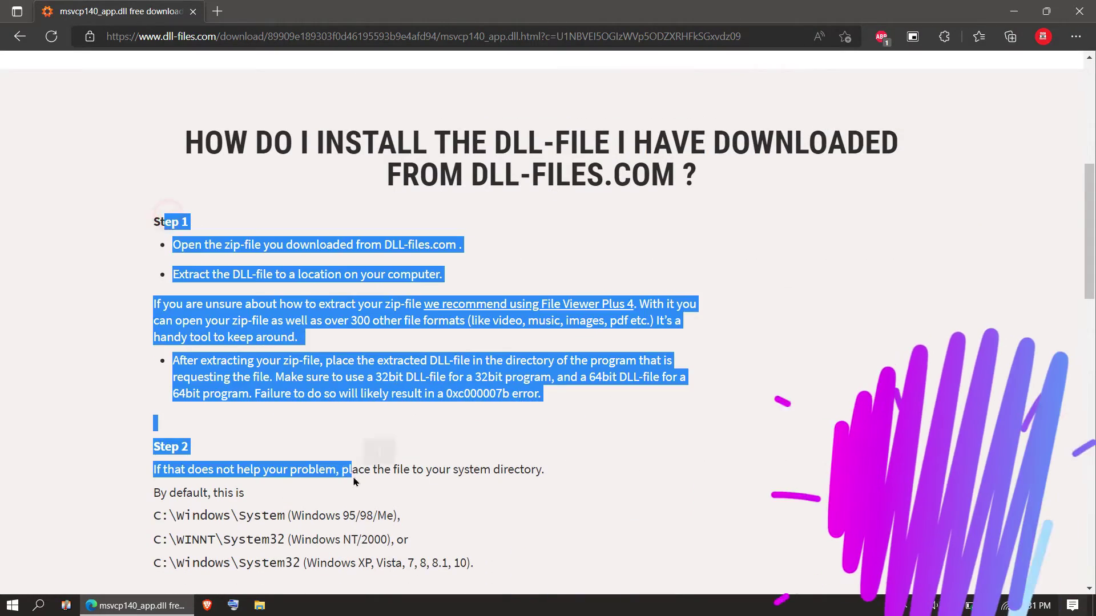
{"action": "scroll", "coordinate": [354, 478], "scroll_direction": "down", "scroll_amount": 6}
{"action": "scroll", "coordinate": [354, 477], "scroll_direction": "down", "scroll_amount": 5}
{"action": "scroll", "coordinate": [354, 477], "scroll_direction": "down", "scroll_amount": 4}
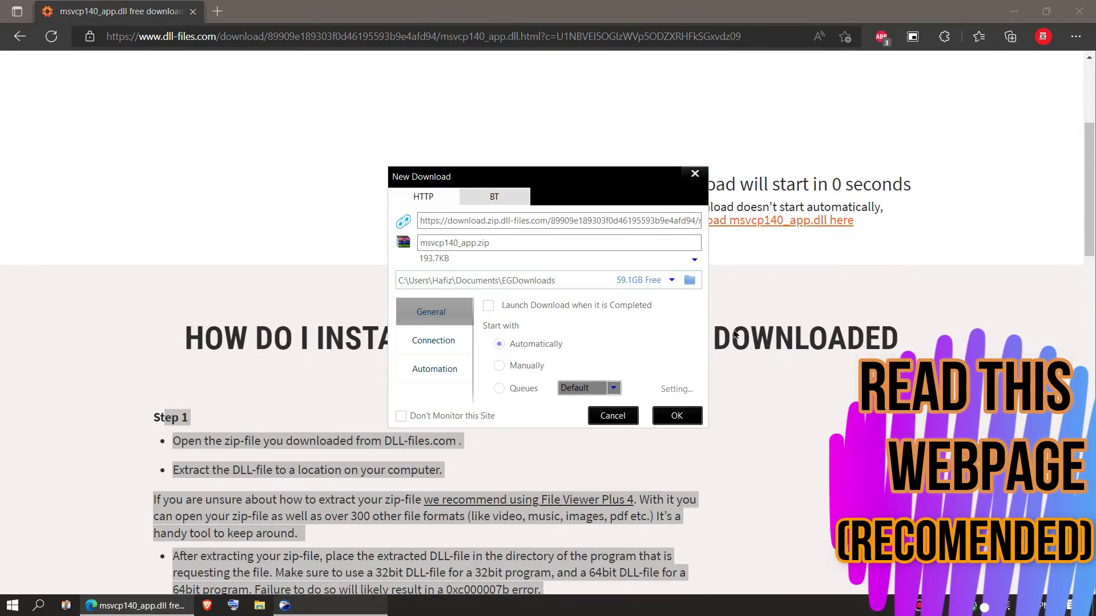
{"action": "left_click", "coordinate": [678, 419]}
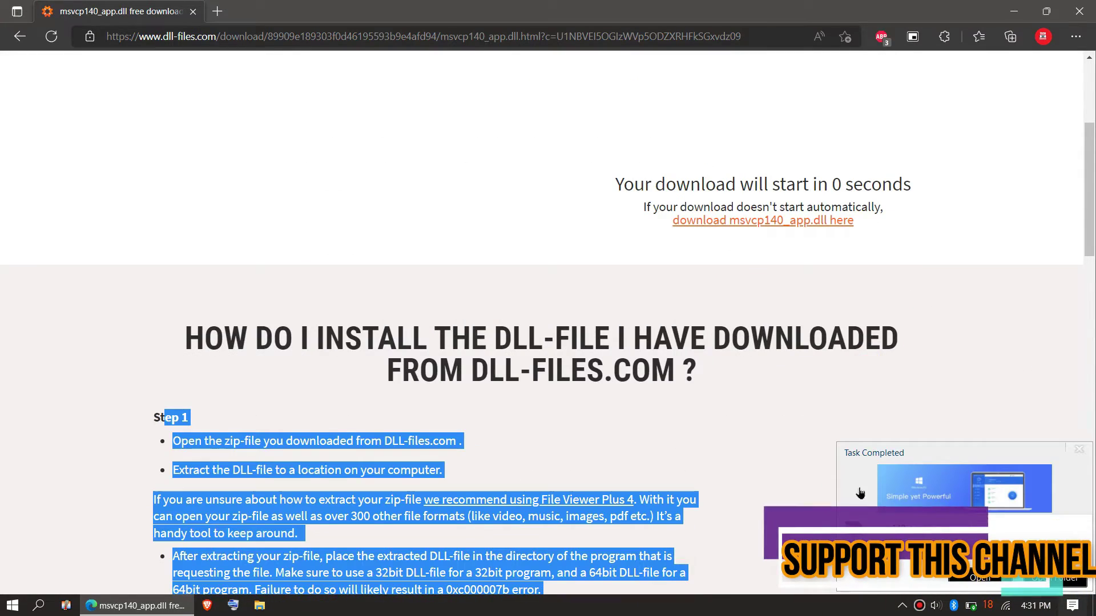
Step: Open msvcp140_app.zip in WinRAR, select msvcp140_app.dll, and minimize the archive window
{"action": "left_click", "coordinate": [973, 576]}
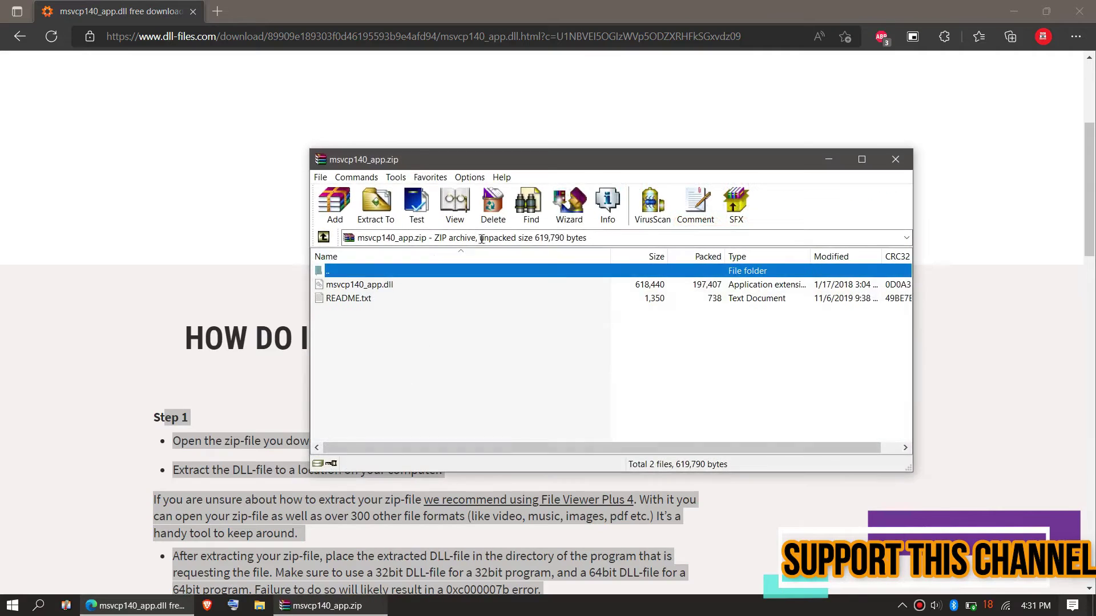
{"action": "left_click", "coordinate": [372, 300]}
{"action": "left_click", "coordinate": [373, 287]}
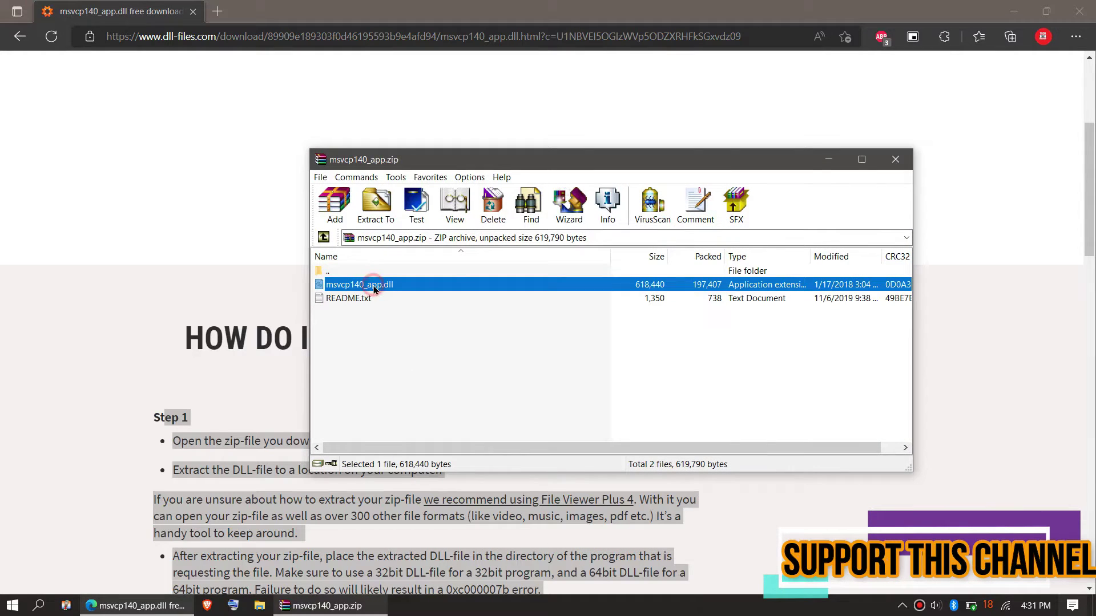
{"action": "left_click", "coordinate": [834, 161]}
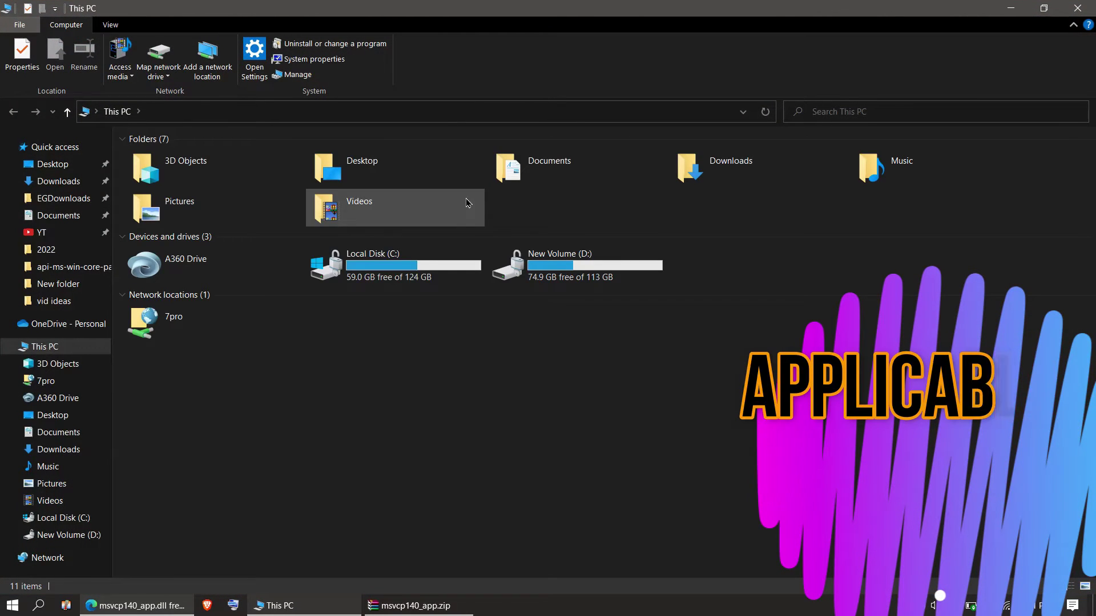
Step: Go from This PC into Local Disk (C:) and then the Windows folder
{"action": "double_click", "coordinate": [373, 264]}
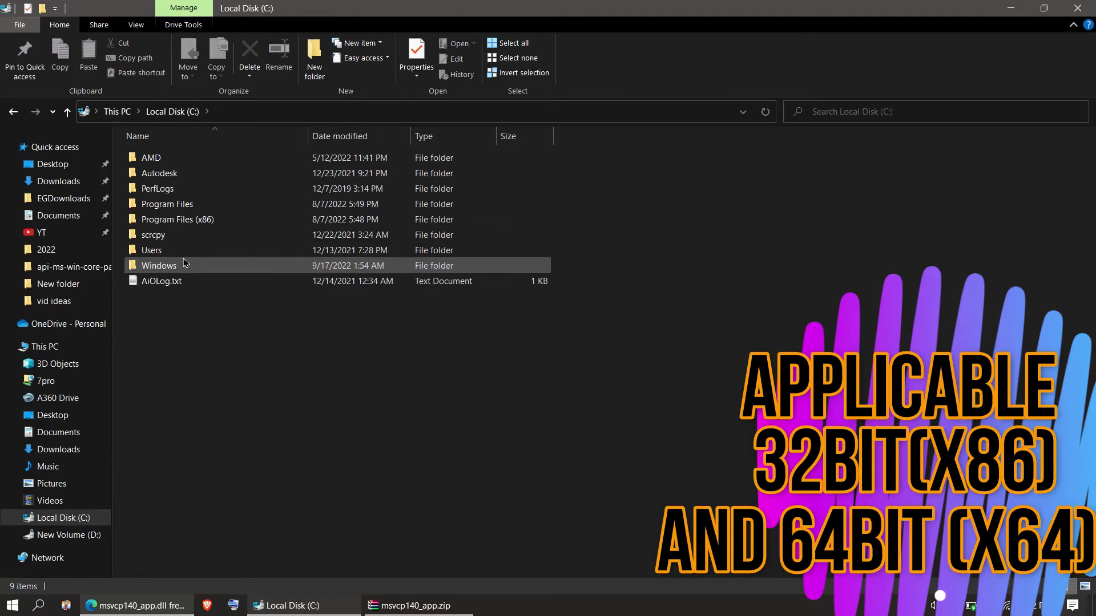
{"action": "double_click", "coordinate": [185, 265]}
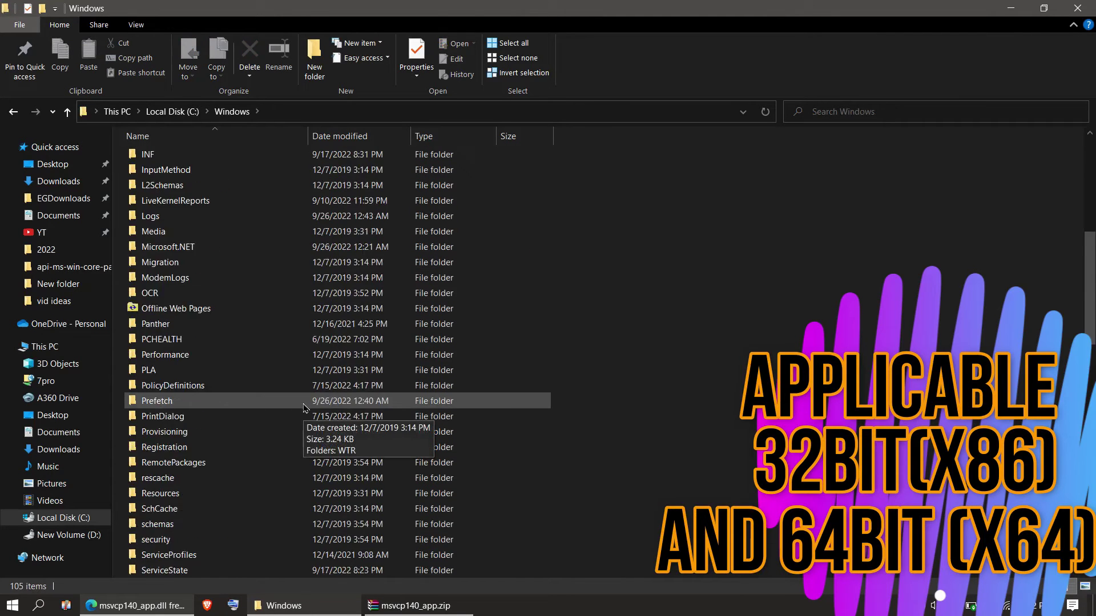
{"action": "scroll", "coordinate": [299, 406], "scroll_direction": "down", "scroll_amount": 10}
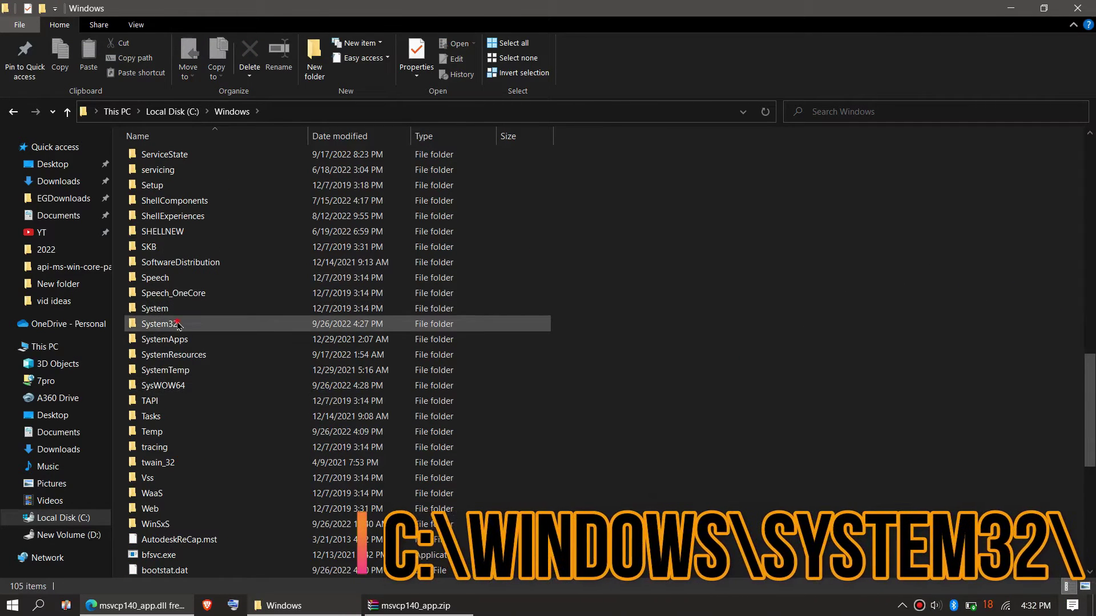
Step: Copy msvcp140_app.dll from the archive into System32, granting administrator permission
{"action": "double_click", "coordinate": [172, 324]}
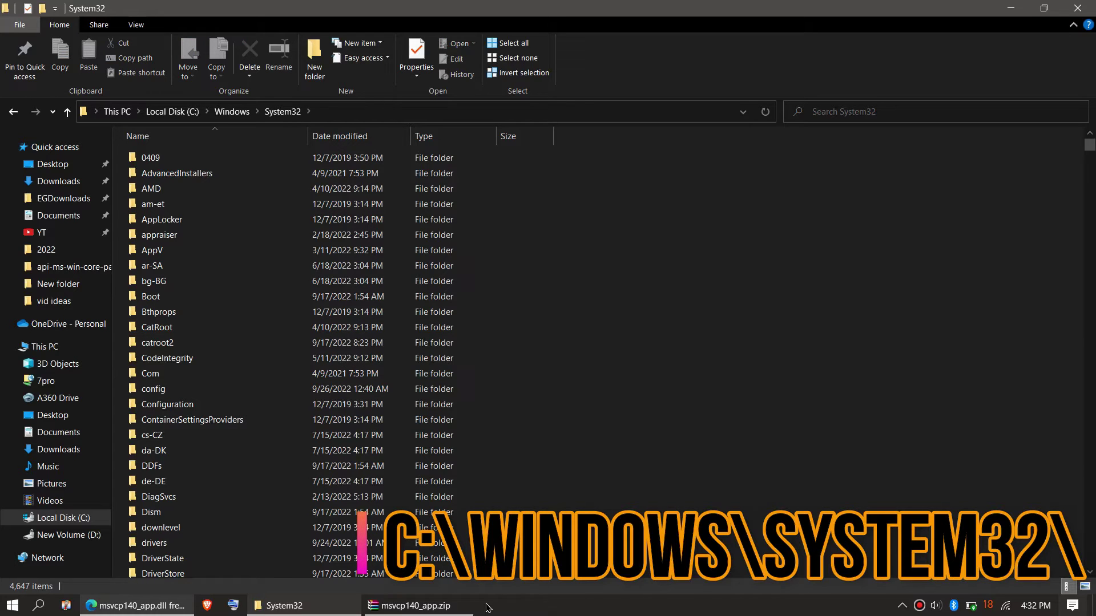
{"action": "left_click", "coordinate": [428, 605]}
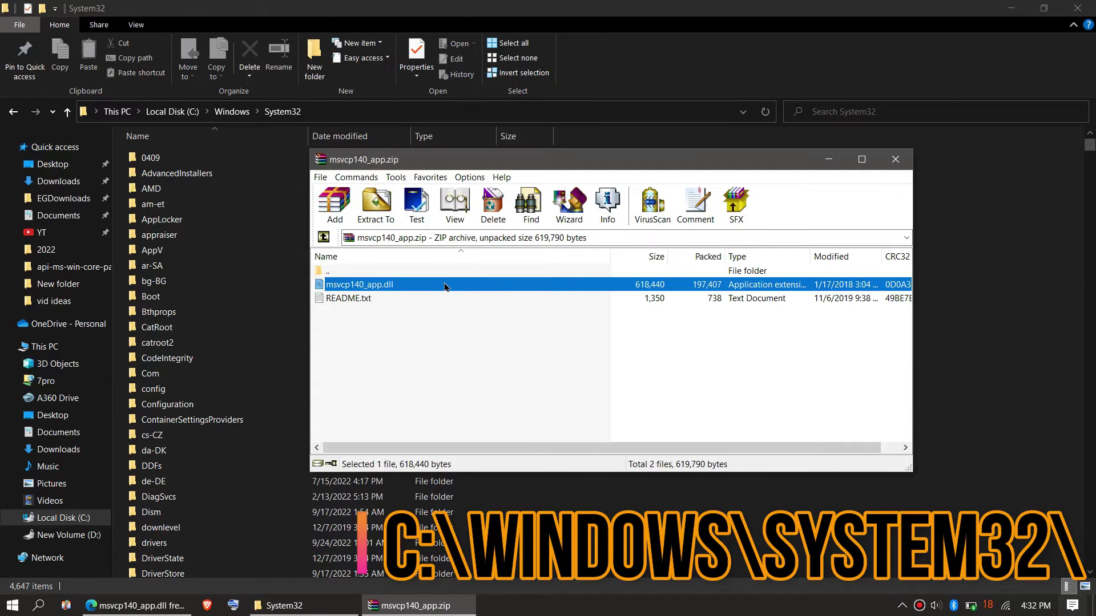
{"action": "left_click_drag", "start_coordinate": [359, 284], "coordinate": [1051, 308]}
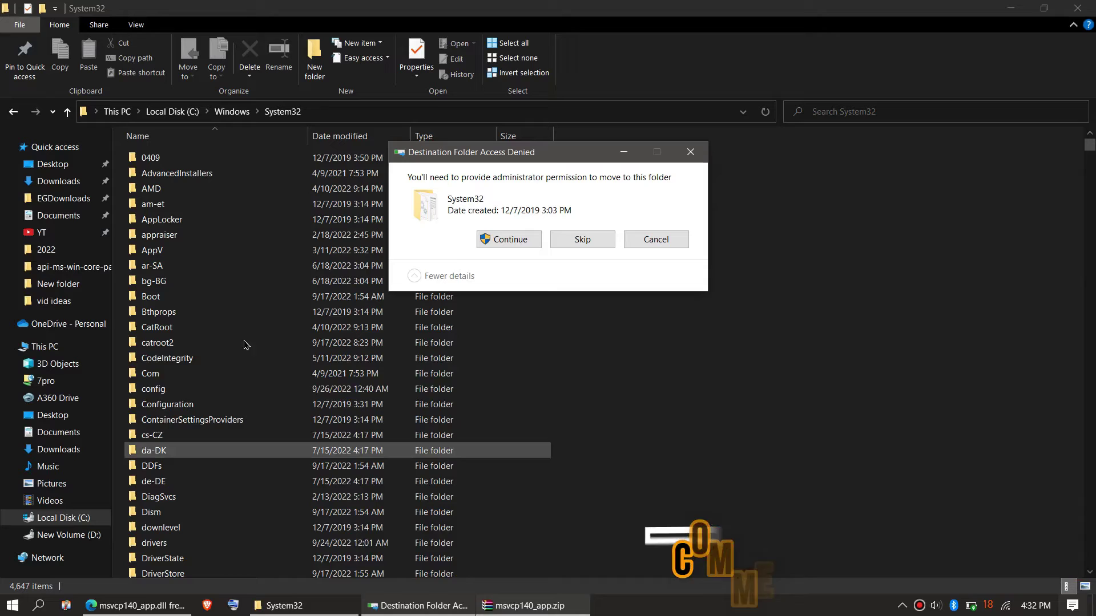
{"action": "left_click", "coordinate": [509, 239]}
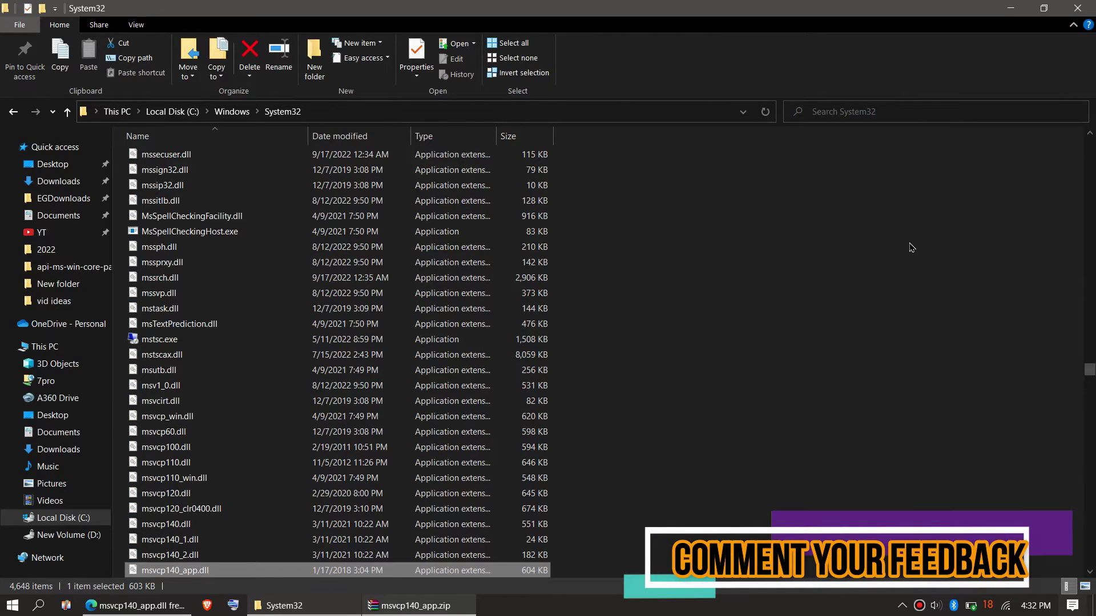
Step: Search System32 for msvcp140_app and select the found DLL
{"action": "left_click", "coordinate": [897, 113]}
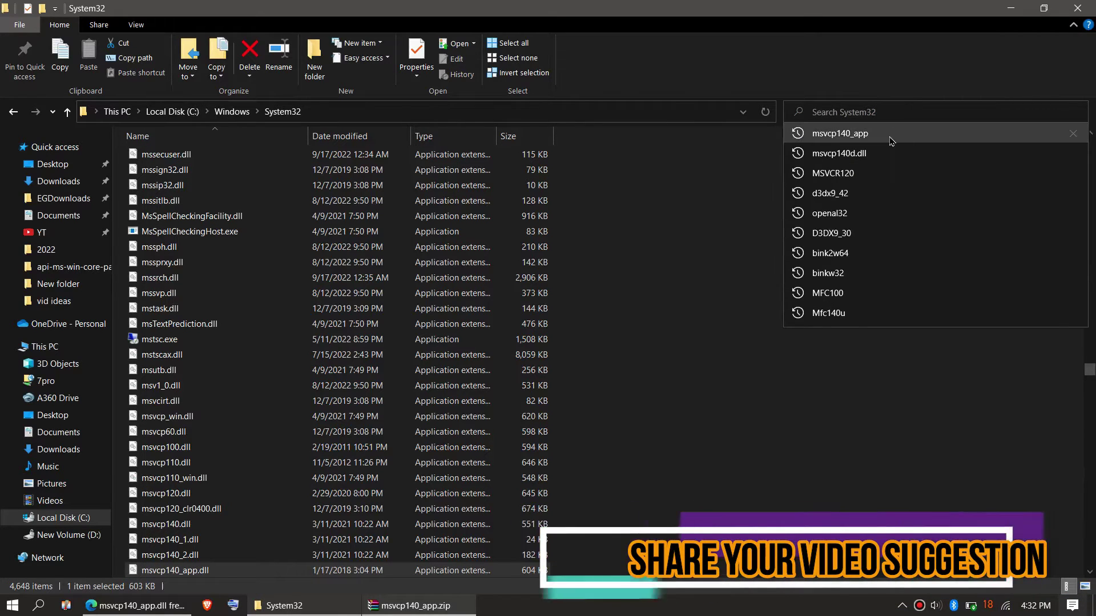
{"action": "left_click", "coordinate": [891, 135]}
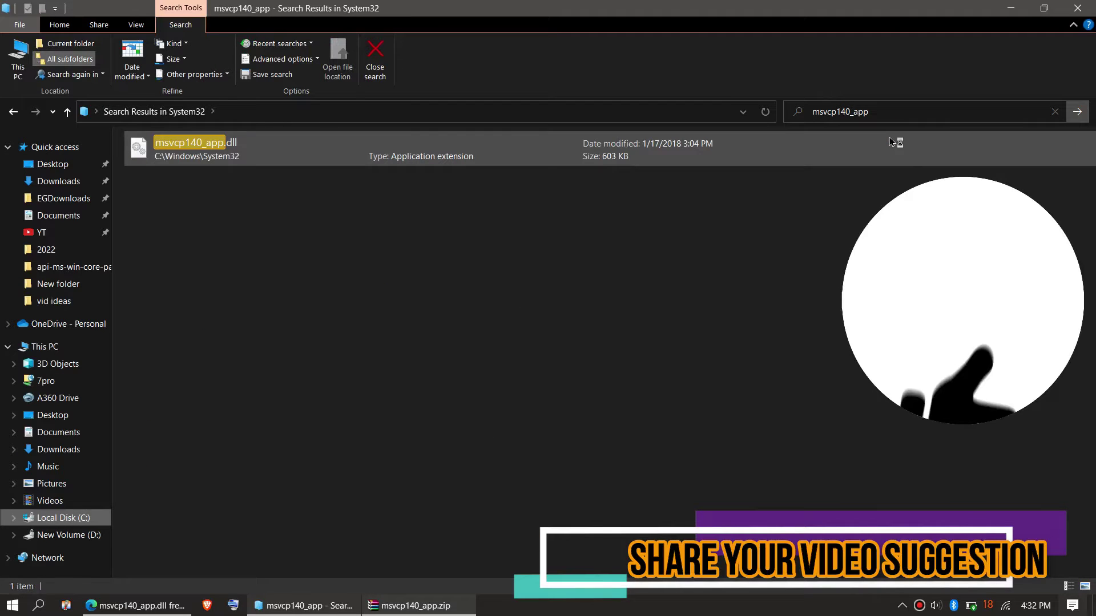
{"action": "left_click", "coordinate": [700, 150]}
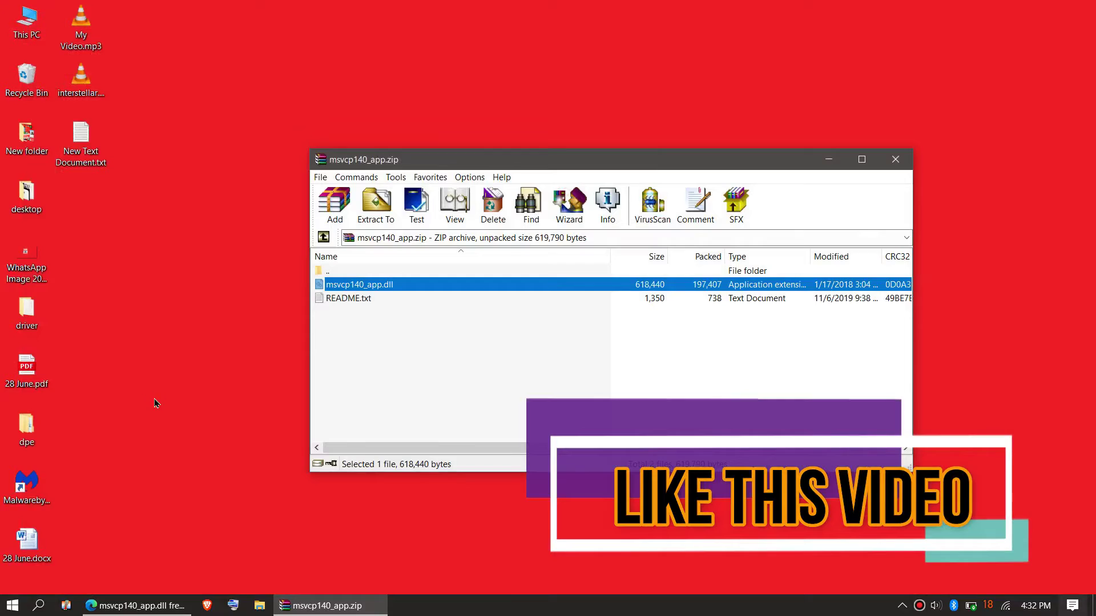
Step: Show the Power options from the Start menu
{"action": "left_click", "coordinate": [12, 605]}
{"action": "left_click", "coordinate": [18, 578]}
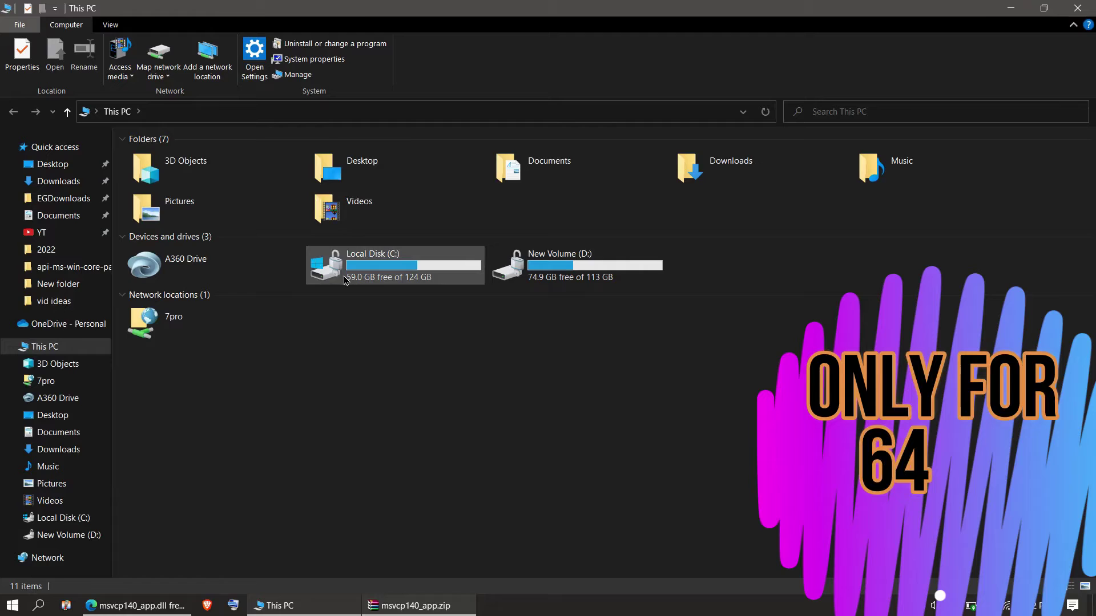
Step: Copy msvcp140_app.dll from the archive into C:\Windows\SysWOW64, granting administrator permission
{"action": "double_click", "coordinate": [319, 266]}
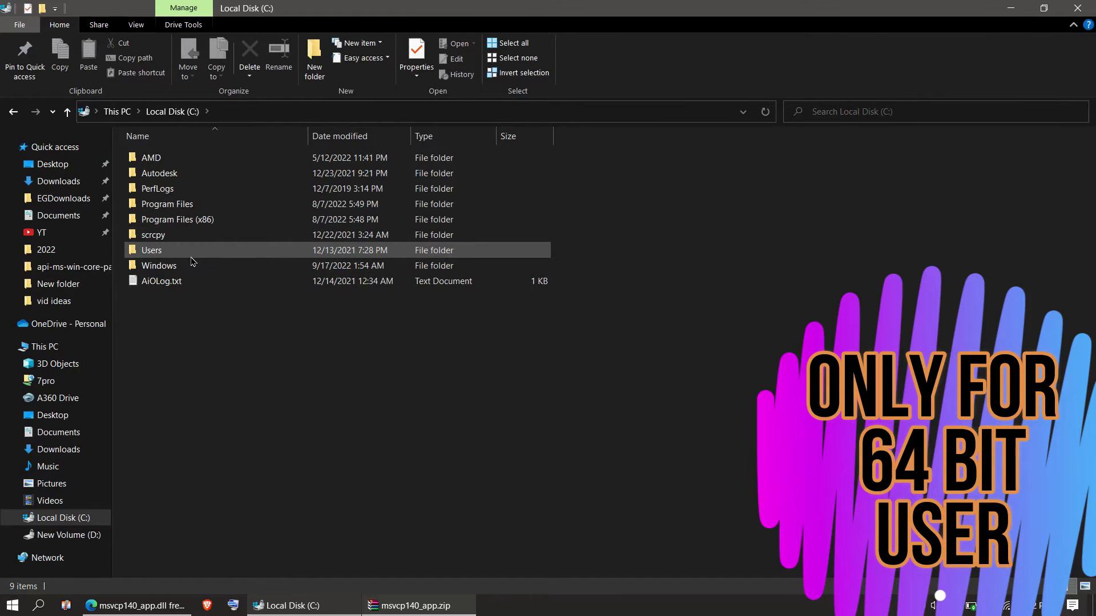
{"action": "double_click", "coordinate": [192, 267]}
{"action": "scroll", "coordinate": [246, 369], "scroll_direction": "down", "scroll_amount": 10}
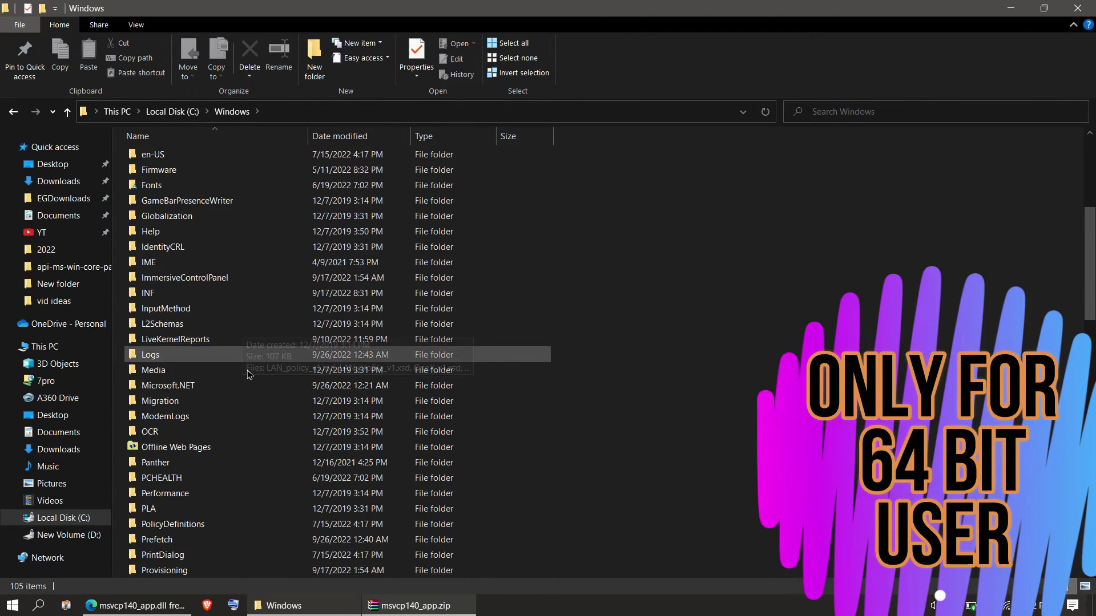
{"action": "scroll", "coordinate": [246, 394], "scroll_direction": "down", "scroll_amount": 10}
{"action": "scroll", "coordinate": [245, 418], "scroll_direction": "down", "scroll_amount": 1}
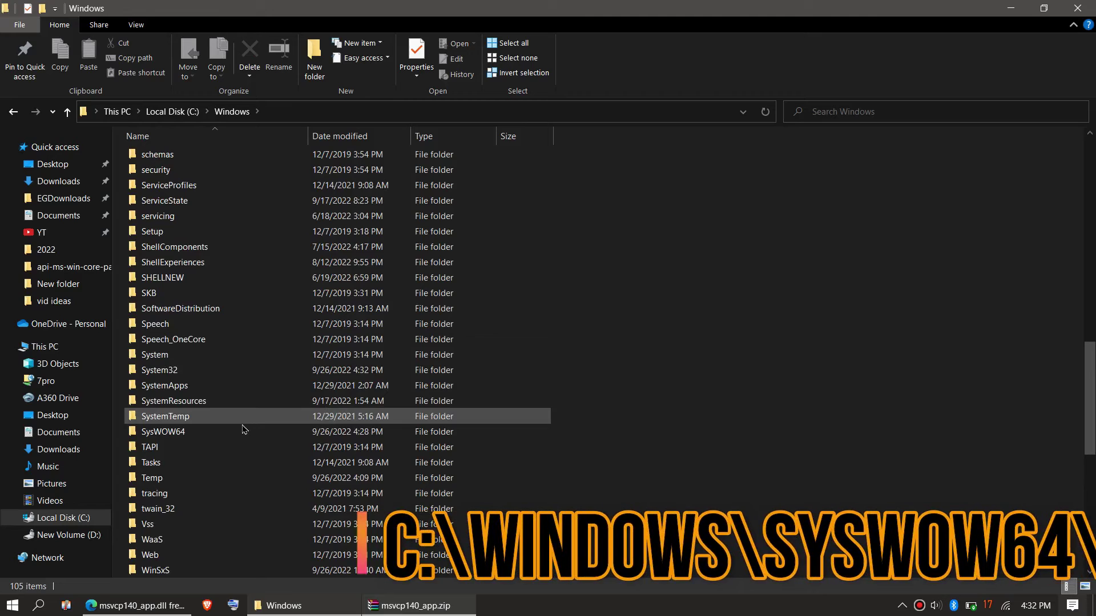
{"action": "double_click", "coordinate": [215, 437]}
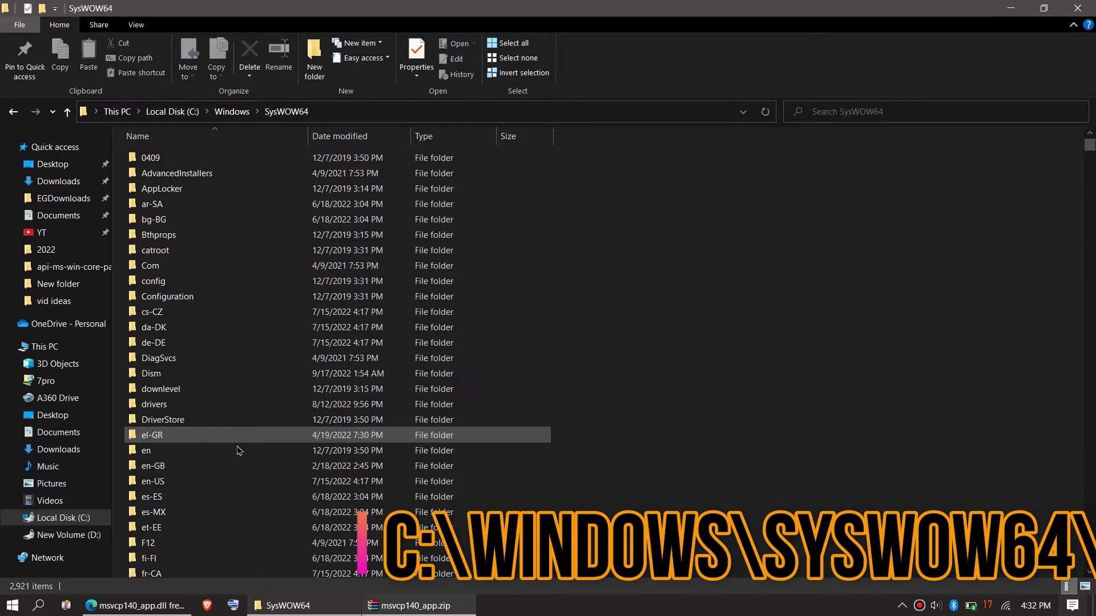
{"action": "left_click", "coordinate": [411, 606]}
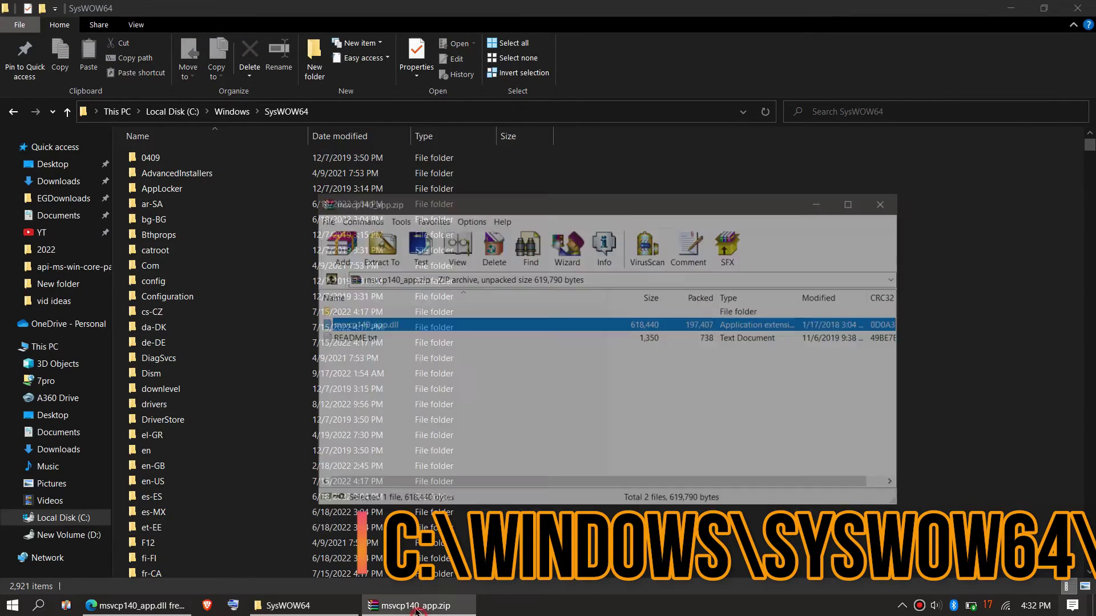
{"action": "left_click_drag", "start_coordinate": [358, 285], "coordinate": [1020, 311]}
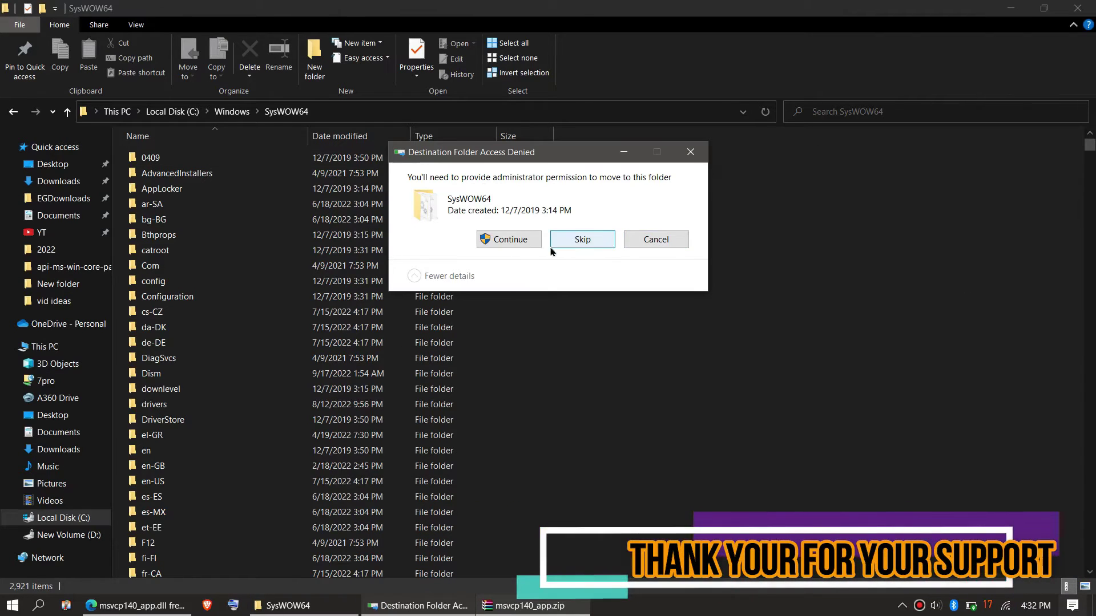
{"action": "left_click", "coordinate": [512, 243]}
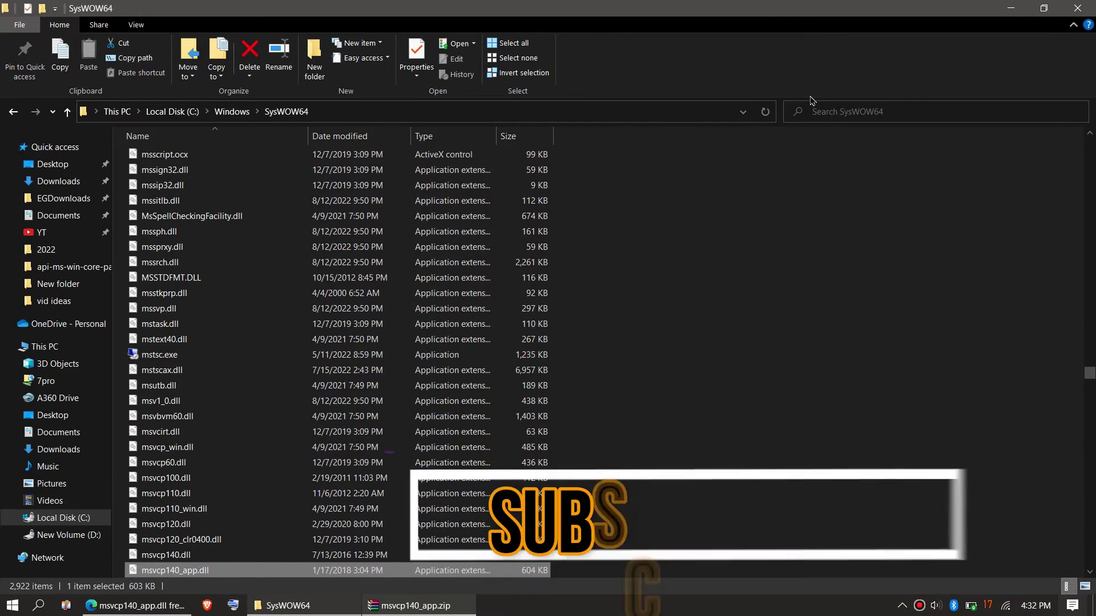
Step: Search SysWOW64 for msvcp140_app, then close File Explorer
{"action": "left_click", "coordinate": [907, 110]}
{"action": "left_click", "coordinate": [863, 135]}
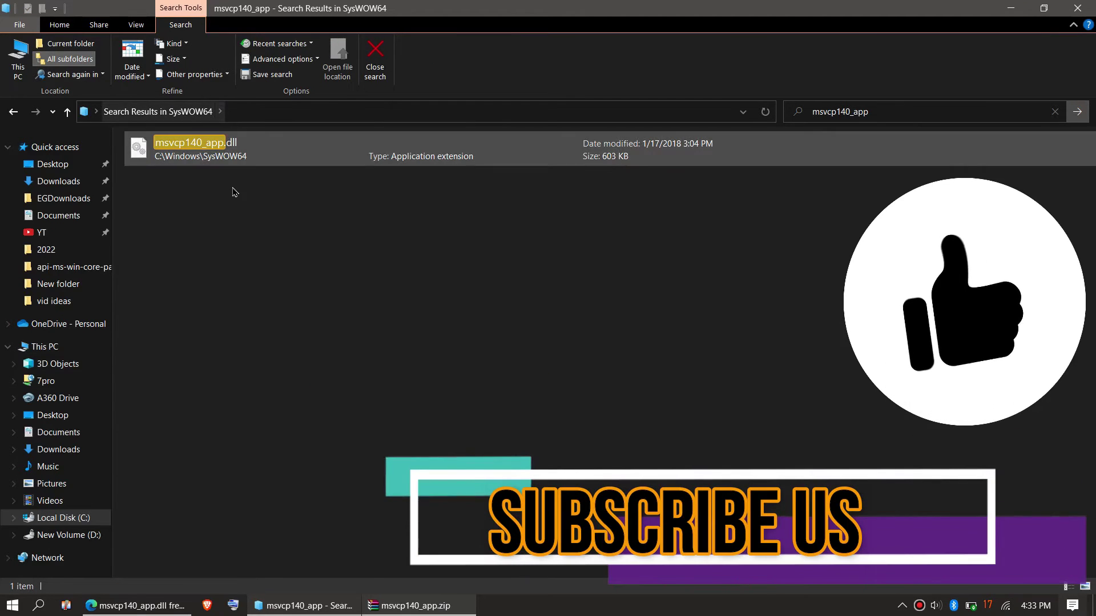
{"action": "left_click", "coordinate": [1077, 8]}
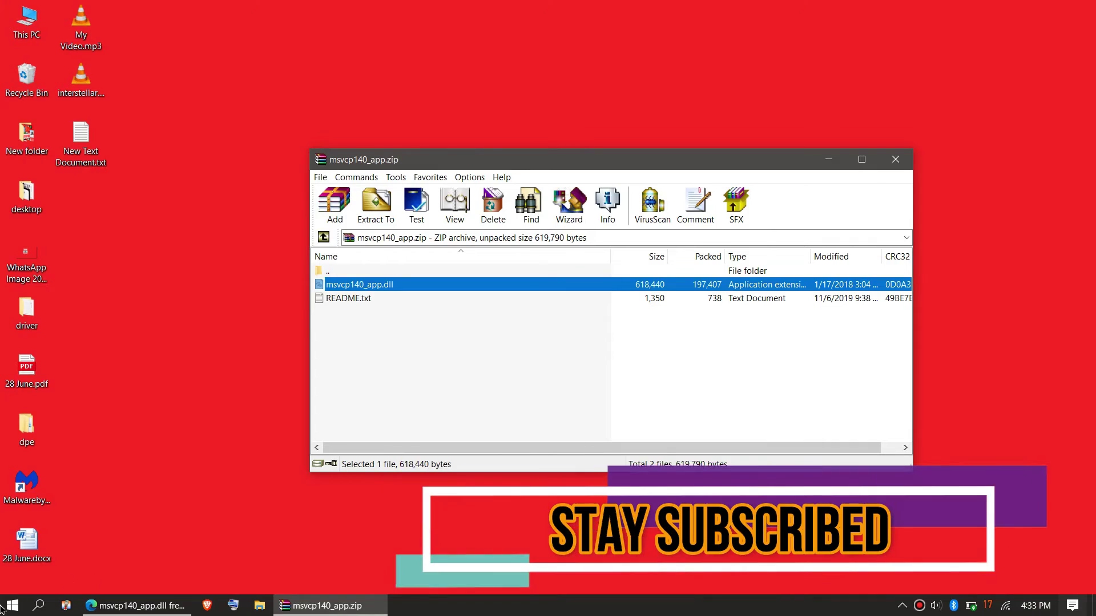
Step: Show the Start menu's Sleep, Shut down and Restart options
{"action": "left_click", "coordinate": [9, 606]}
{"action": "left_click", "coordinate": [19, 577]}
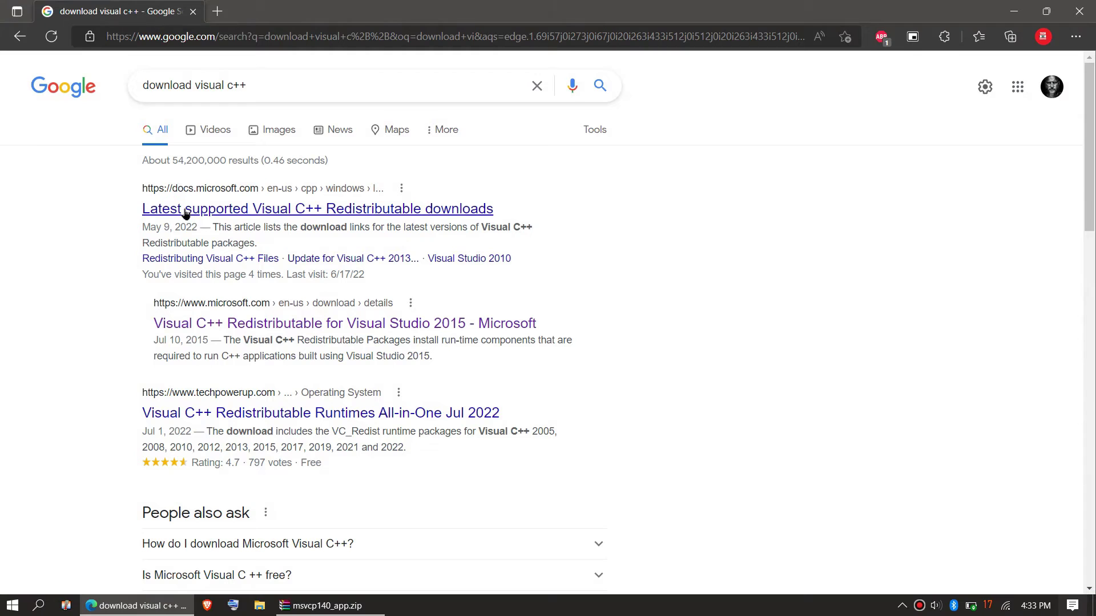
Step: Open the Visual C++ 2015 Redistributable page and list its installer files
{"action": "left_click", "coordinate": [207, 328]}
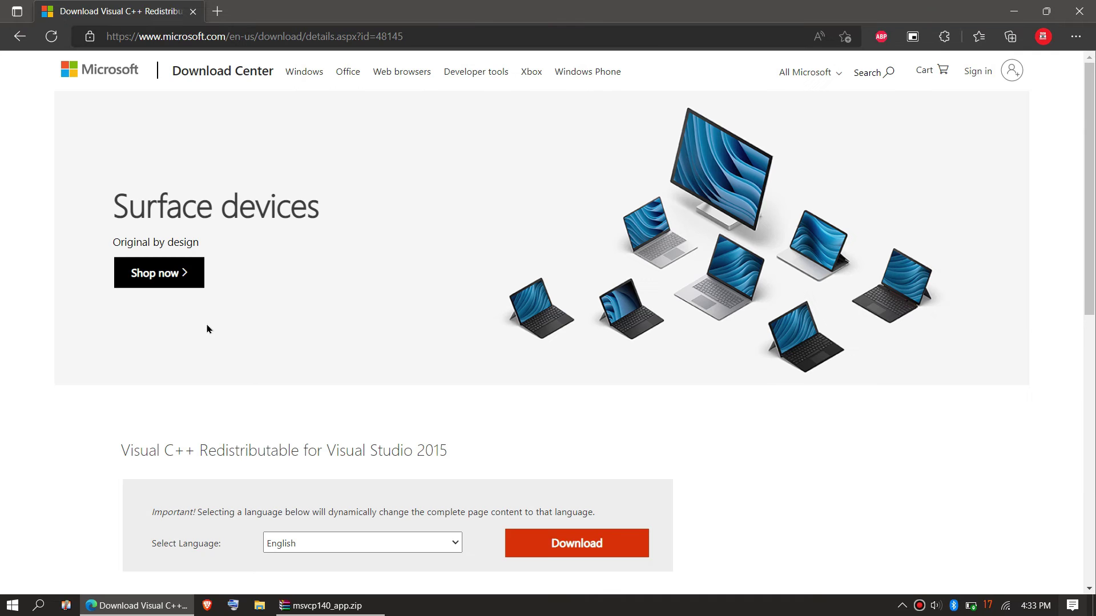
{"action": "scroll", "coordinate": [208, 328], "scroll_direction": "down", "scroll_amount": 4}
{"action": "scroll", "coordinate": [207, 329], "scroll_direction": "down", "scroll_amount": 4}
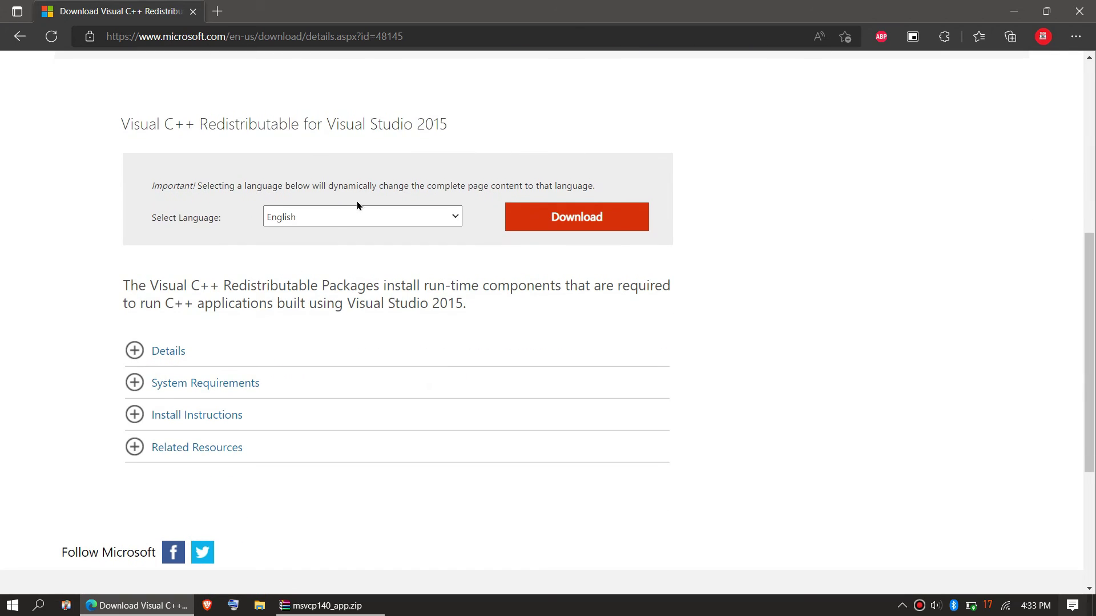
{"action": "left_click", "coordinate": [560, 217]}
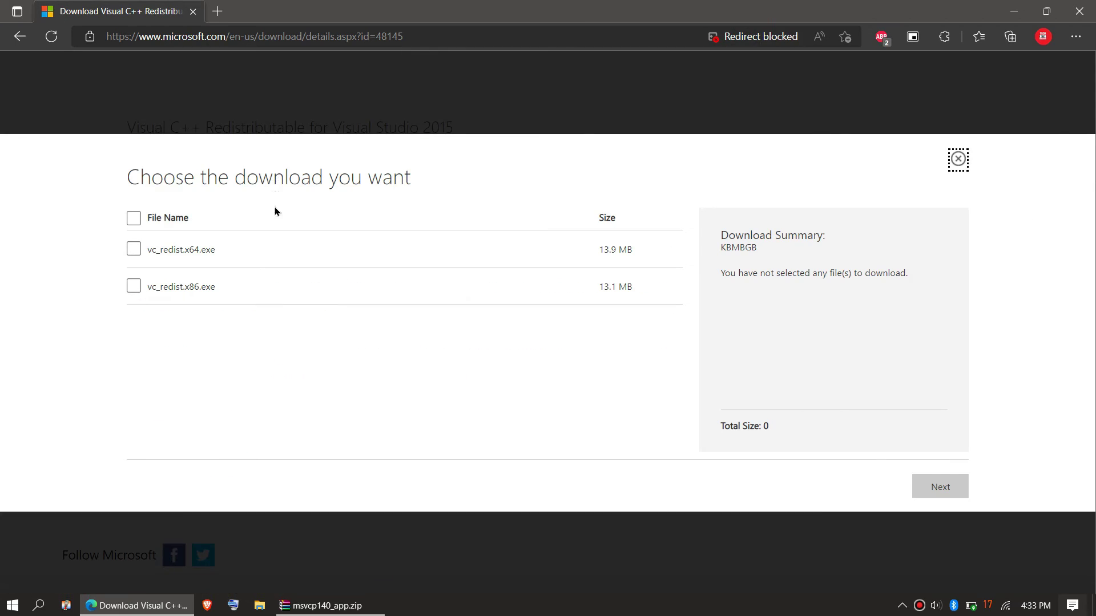
Step: Choose vc_redist.x64.exe, continue to the download, and expand the install instructions
{"action": "left_click", "coordinate": [133, 249]}
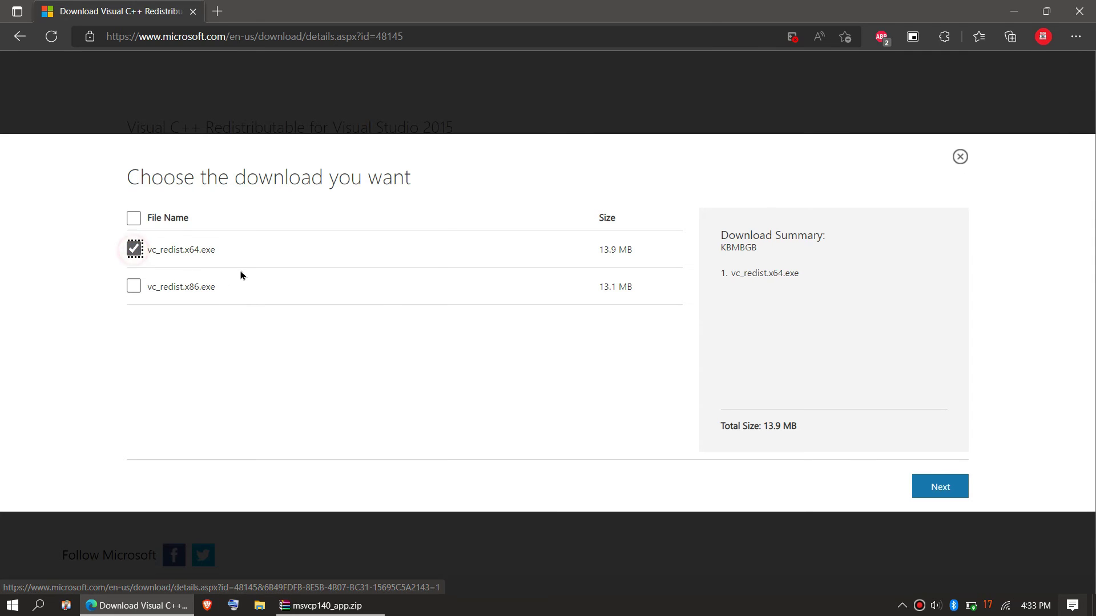
{"action": "left_click", "coordinate": [941, 486]}
{"action": "scroll", "coordinate": [206, 291], "scroll_direction": "down", "scroll_amount": 4}
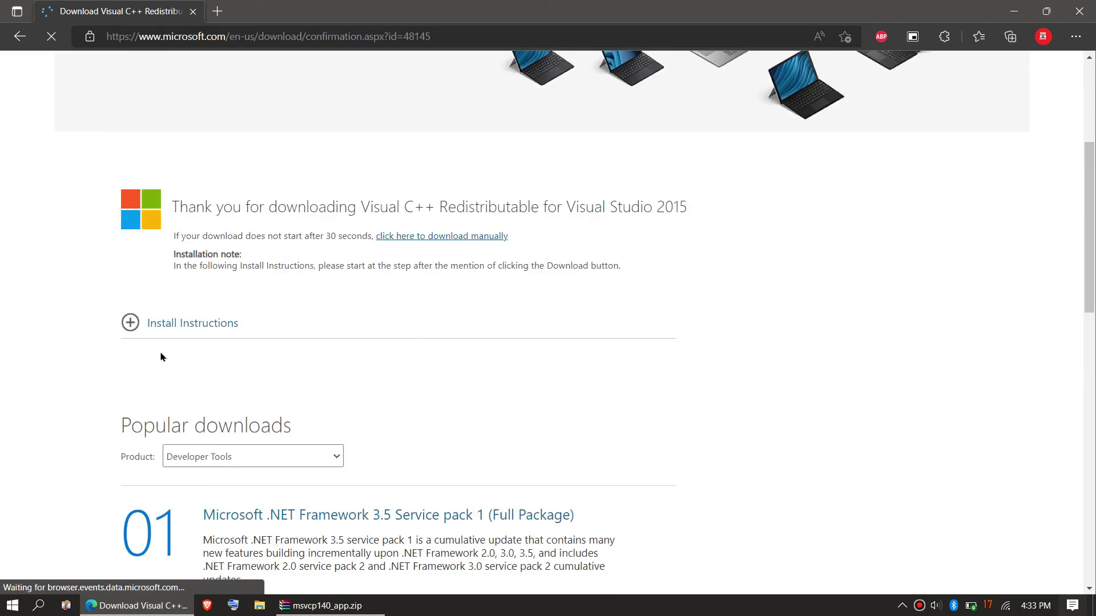
{"action": "scroll", "coordinate": [159, 359], "scroll_direction": "down", "scroll_amount": 3}
{"action": "left_click", "coordinate": [131, 86]}
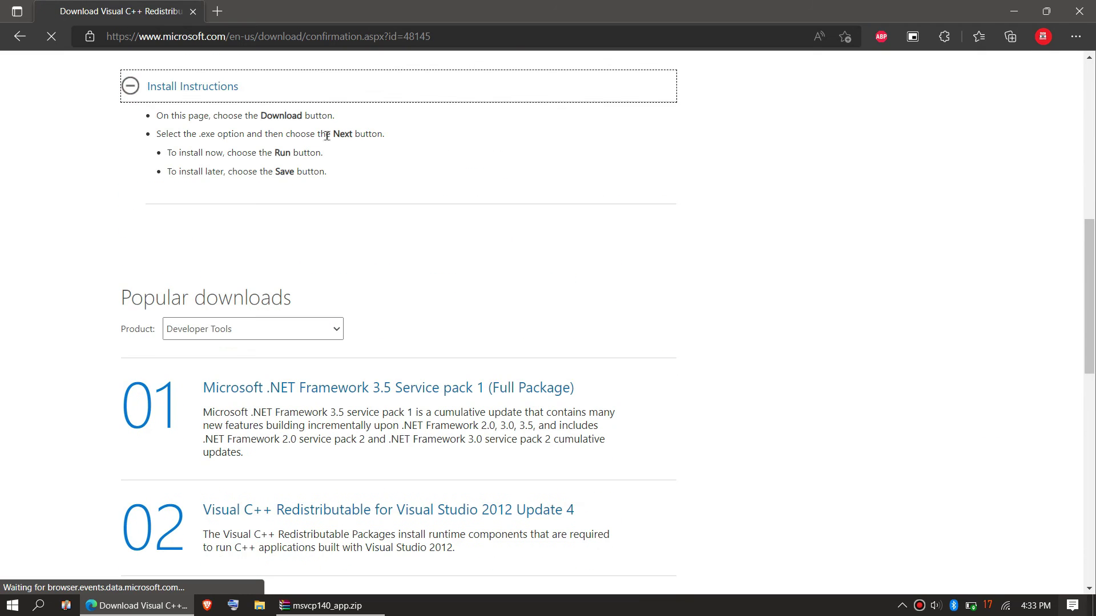
{"action": "scroll", "coordinate": [309, 199], "scroll_direction": "down", "scroll_amount": 2}
{"action": "scroll", "coordinate": [461, 237], "scroll_direction": "down", "scroll_amount": 1}
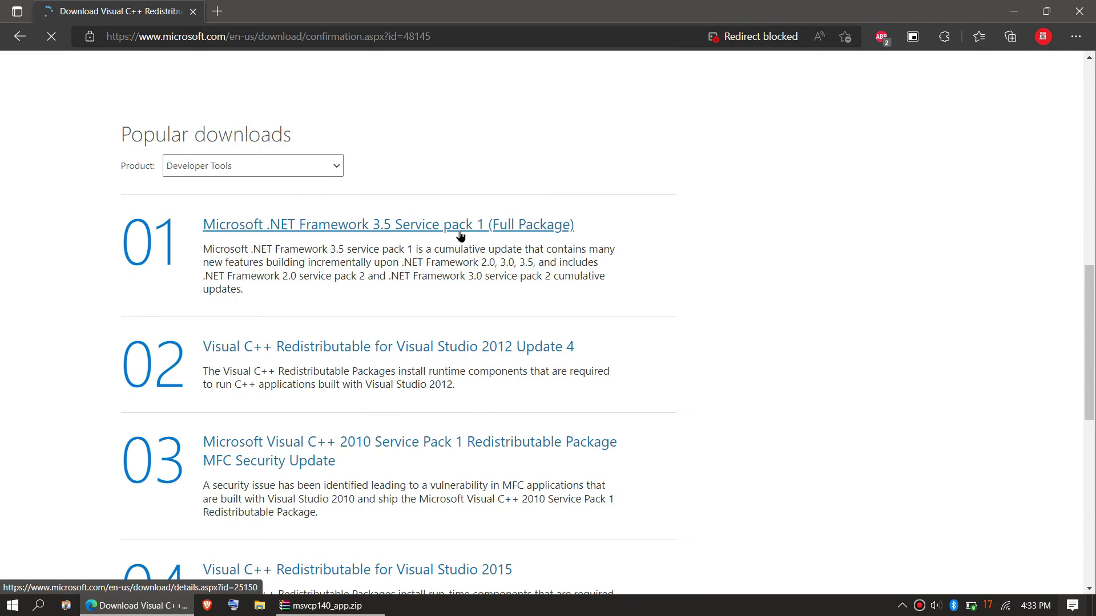